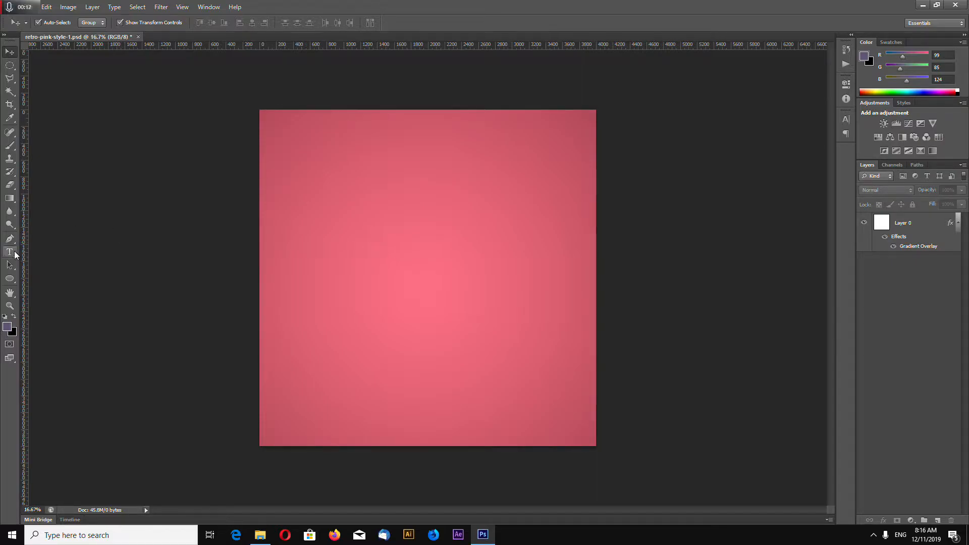
# - Open the gradient of the background layer's Gradient Overlay for editing
pyautogui.click(524, 285)
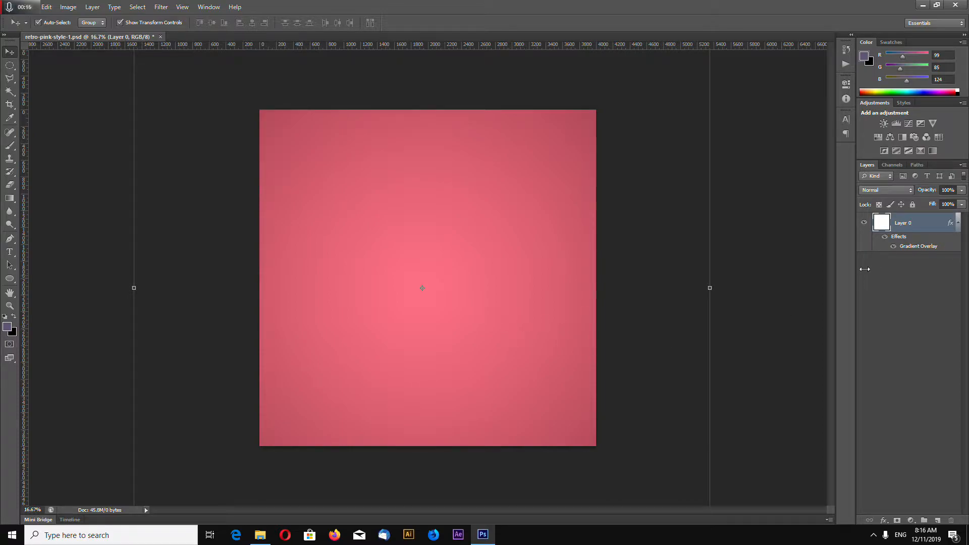
pyautogui.rightClick(902, 226)
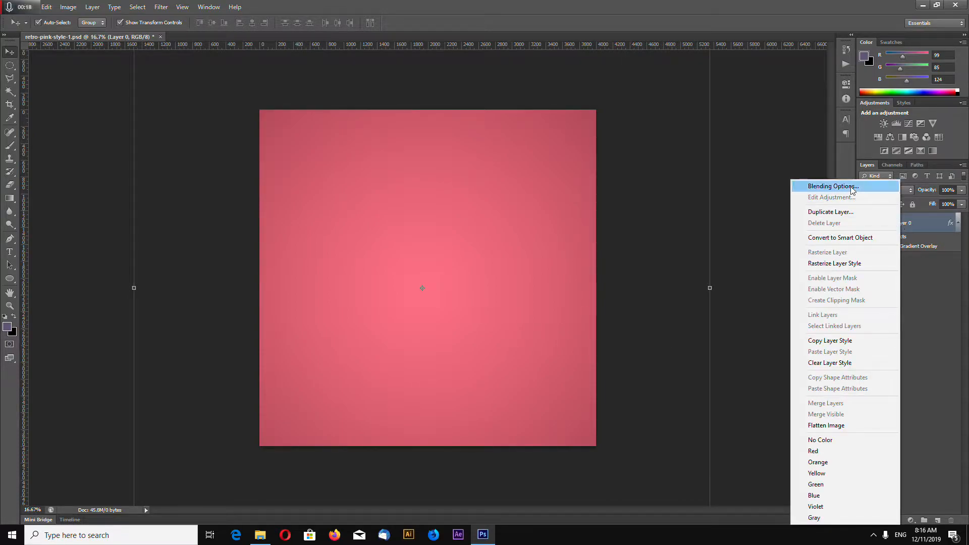
pyautogui.click(828, 186)
pyautogui.click(670, 385)
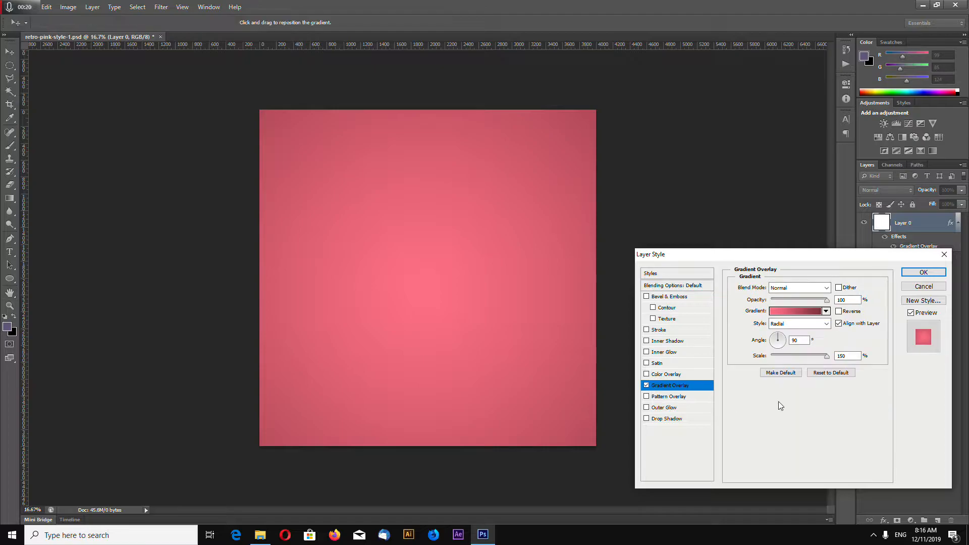
pyautogui.click(803, 311)
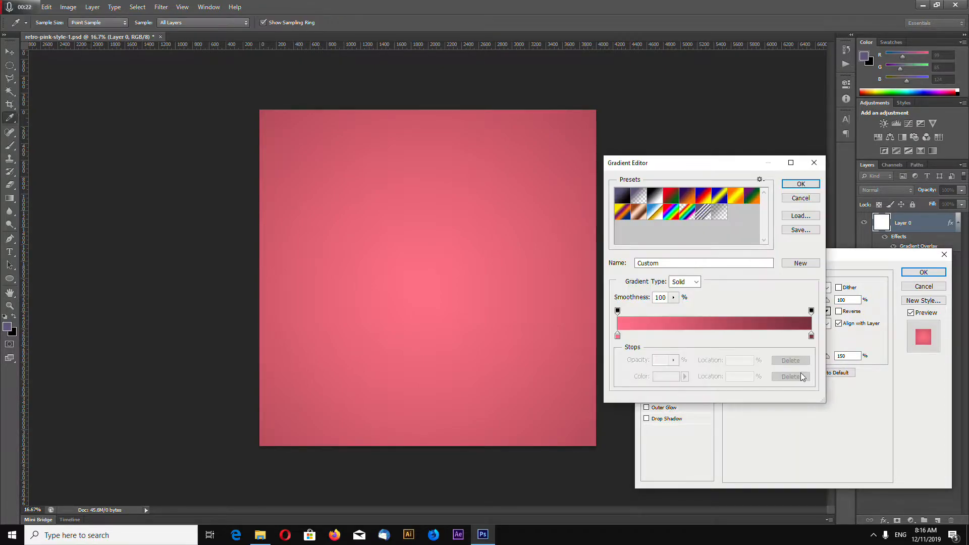
# - Examine the RGB values of the gradient's pink starting color stop
pyautogui.click(618, 336)
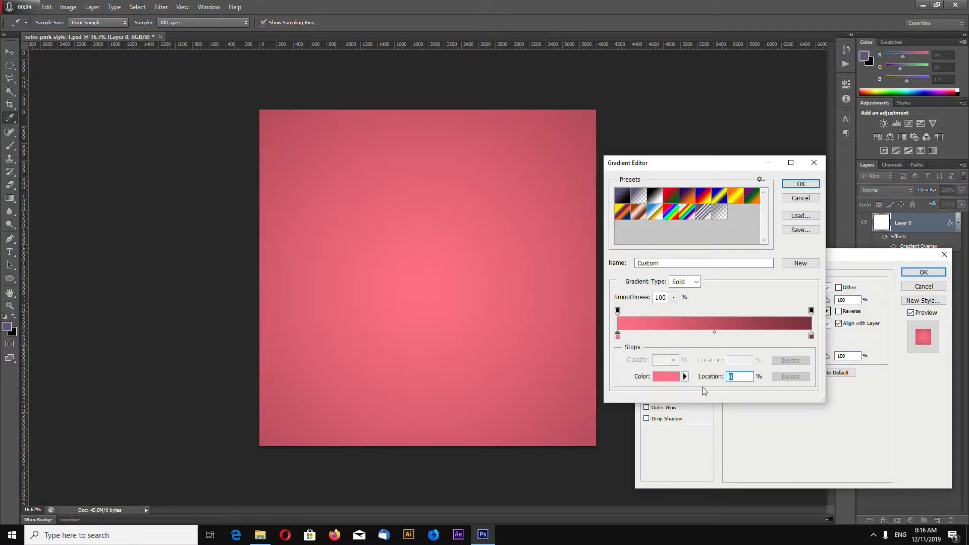
pyautogui.doubleClick(618, 337)
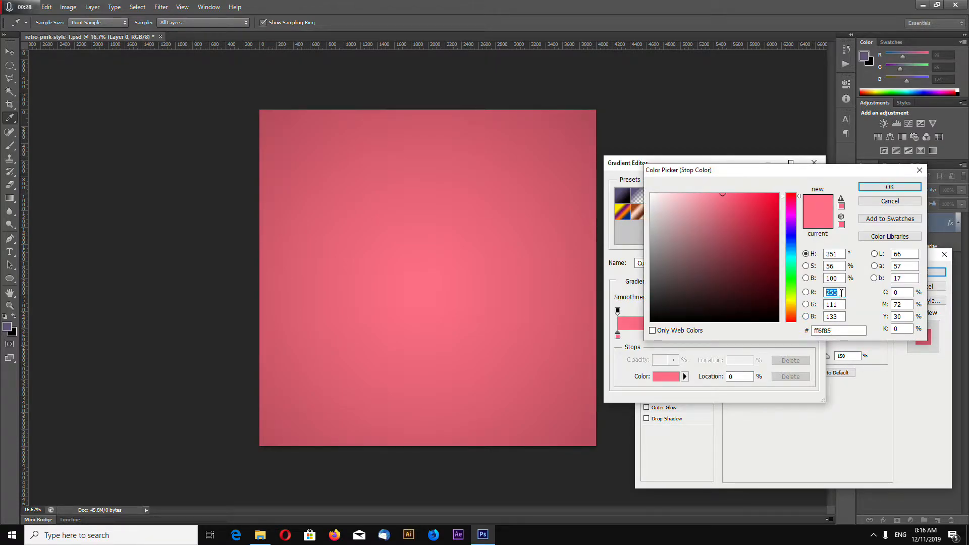
pyautogui.click(829, 304)
pyautogui.press('Tab')
pyautogui.click(881, 200)
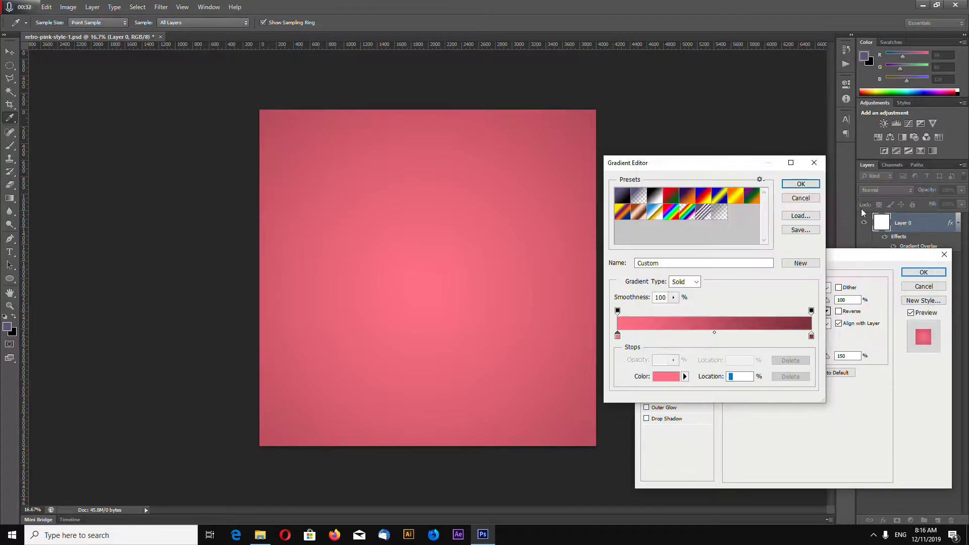
# - Move the gradient's dark end stop to 77%, review its color, and apply the background's Gradient Overlay
pyautogui.moveTo(813, 339); pyautogui.dragTo(769, 338)
pyautogui.doubleClick(768, 336)
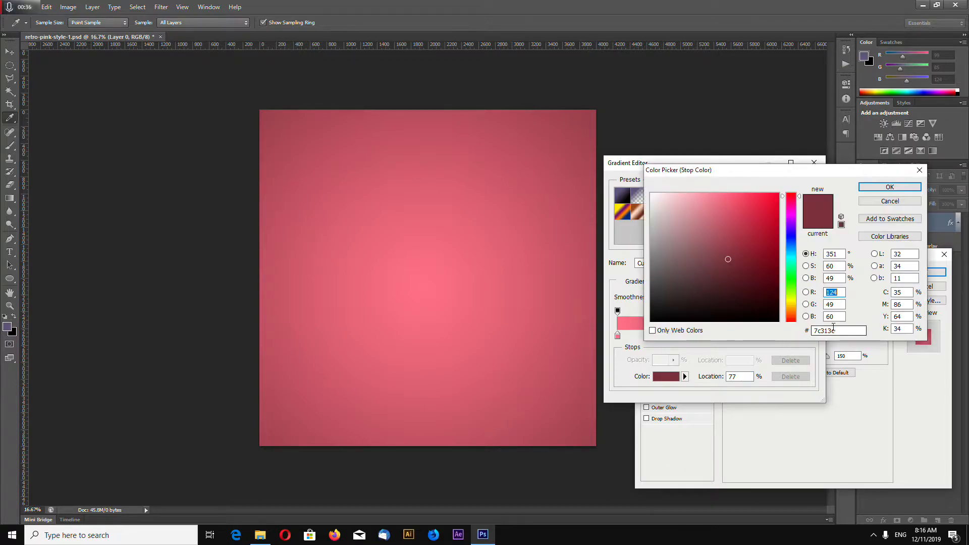
pyautogui.click(840, 293)
pyautogui.press('Tab')
pyautogui.press('Tab')
pyautogui.click(890, 189)
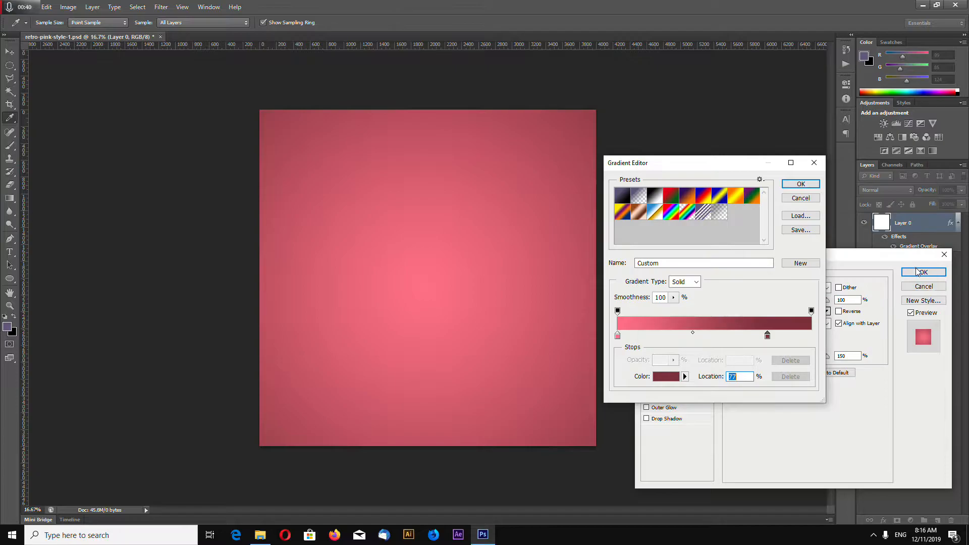
pyautogui.click(801, 183)
pyautogui.click(916, 273)
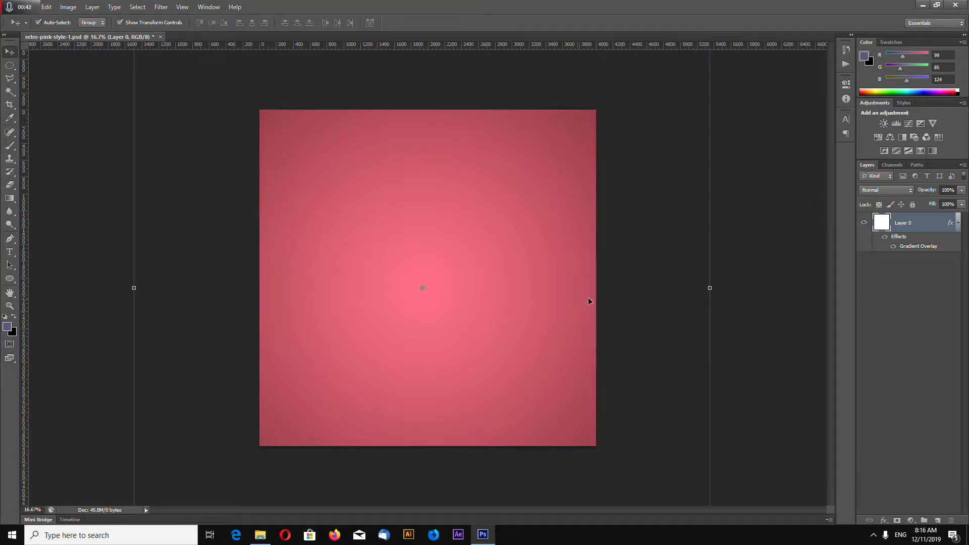
# - Lock the background layer and add a line of white text reading "Retro Text" on the canvas
pyautogui.click(912, 204)
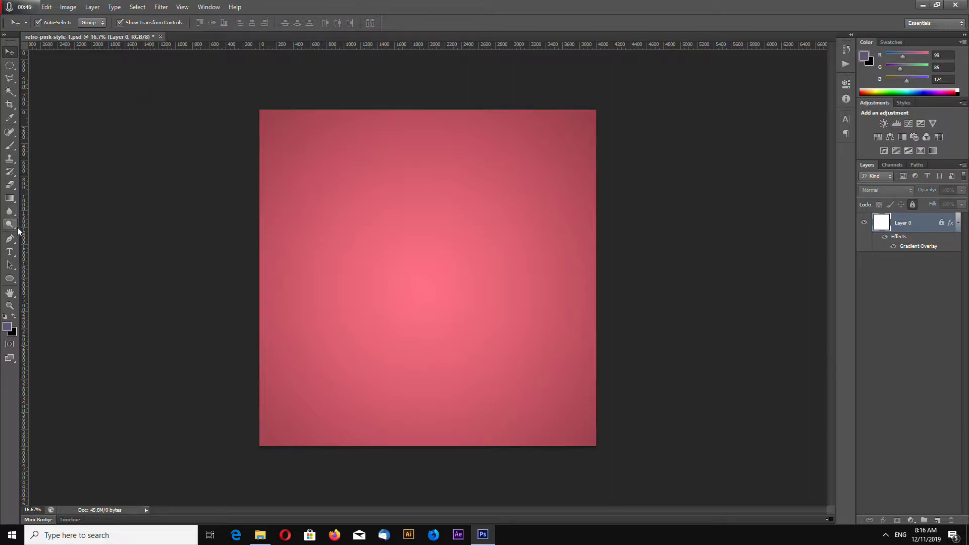
pyautogui.click(11, 252)
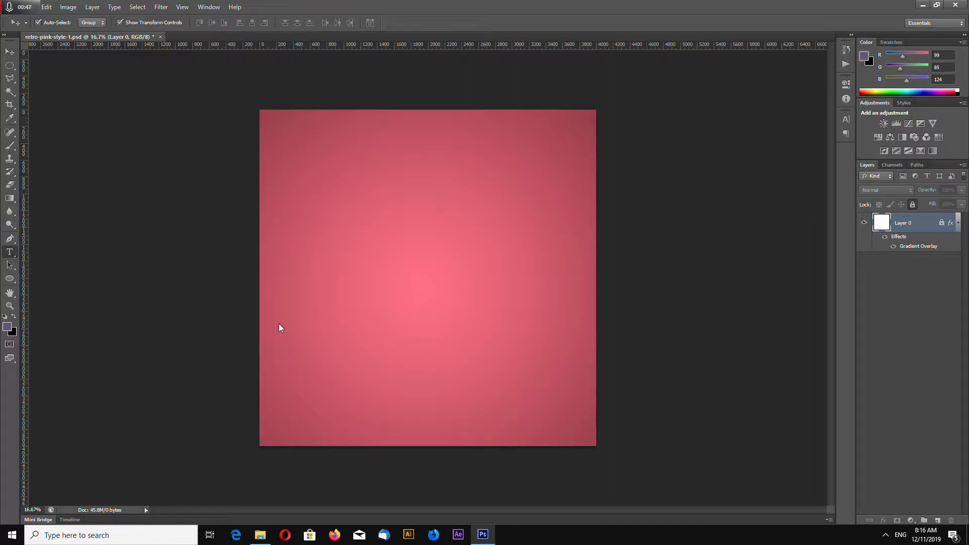
pyautogui.click(314, 273)
pyautogui.write('Retro Text')
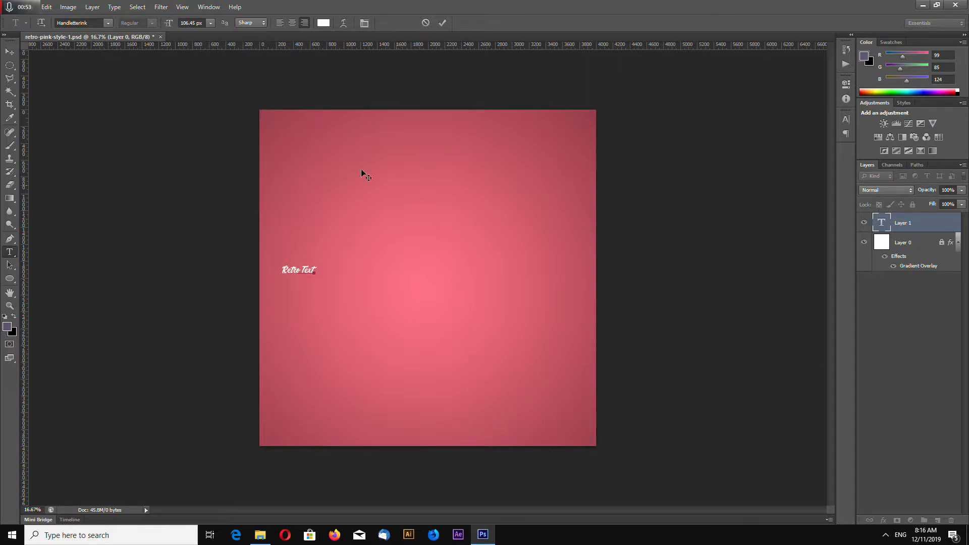
pyautogui.click(10, 52)
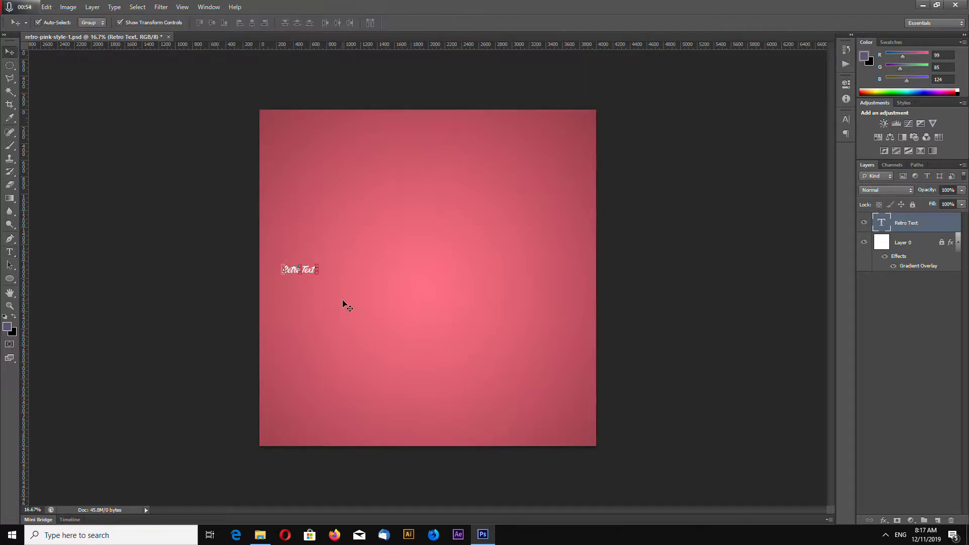
# - Scale the text up to about 878 px type size and place it across the middle of the canvas
pyautogui.hotkey('ctrl', 't')
pyautogui.moveTo(322, 264); pyautogui.dragTo(564, 199)
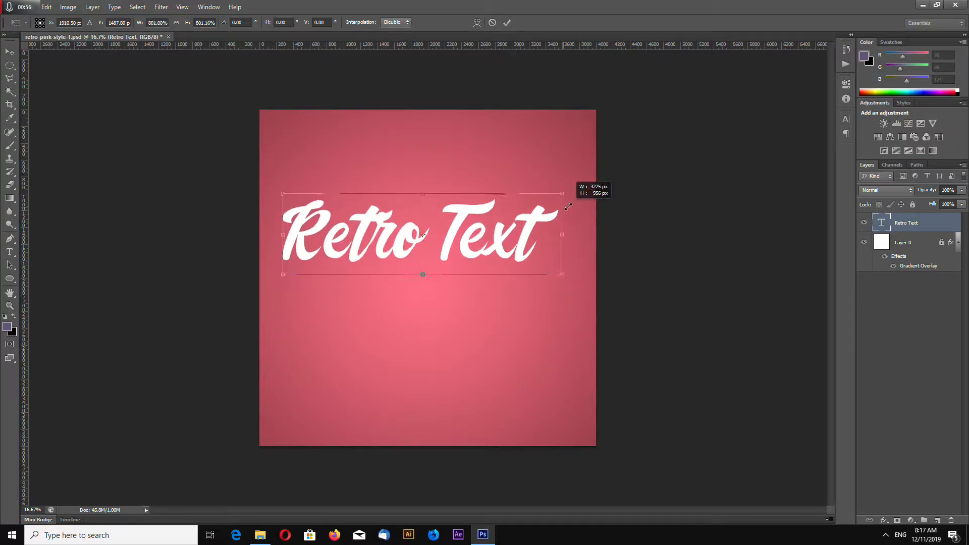
pyautogui.moveTo(530, 261); pyautogui.dragTo(534, 299)
pyautogui.press('Return')
pyautogui.hotkey('shift', 'Up')
pyautogui.hotkey('shift', 'Up')
pyautogui.hotkey('shift', 'Up')
pyautogui.hotkey('shift', 'Up')
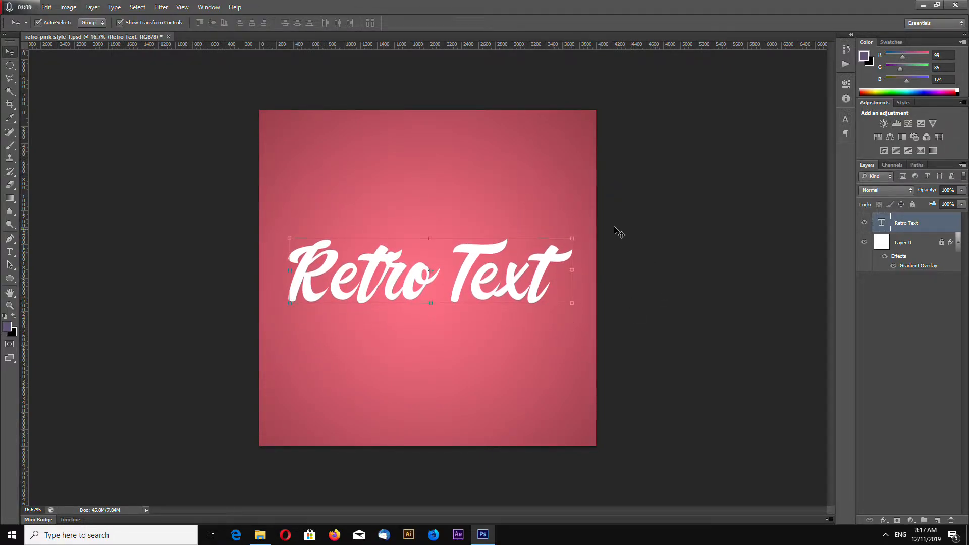
# - Check the font used for the Retro Text lettering and shift the text slightly to the left
pyautogui.click(9, 253)
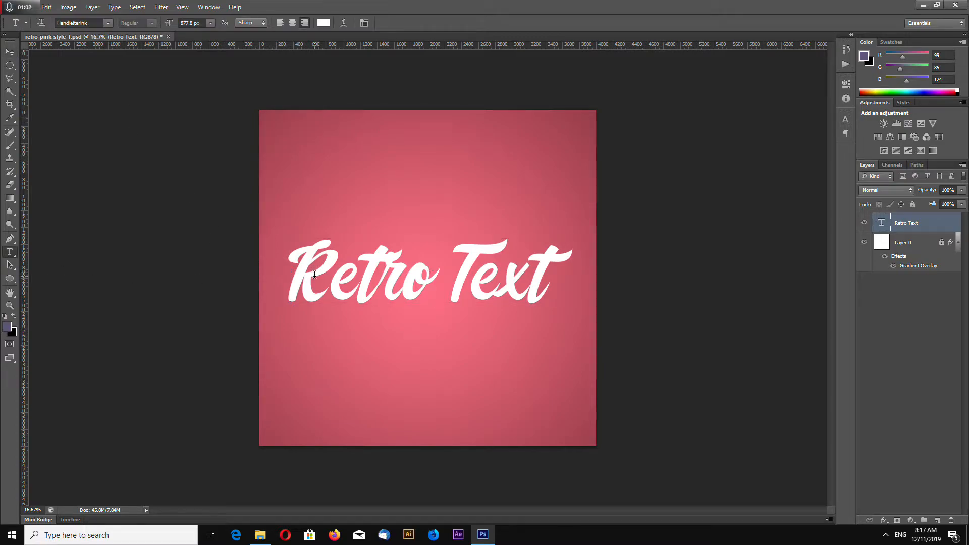
pyautogui.click(315, 274)
pyautogui.hotkey('ctrl', 'a')
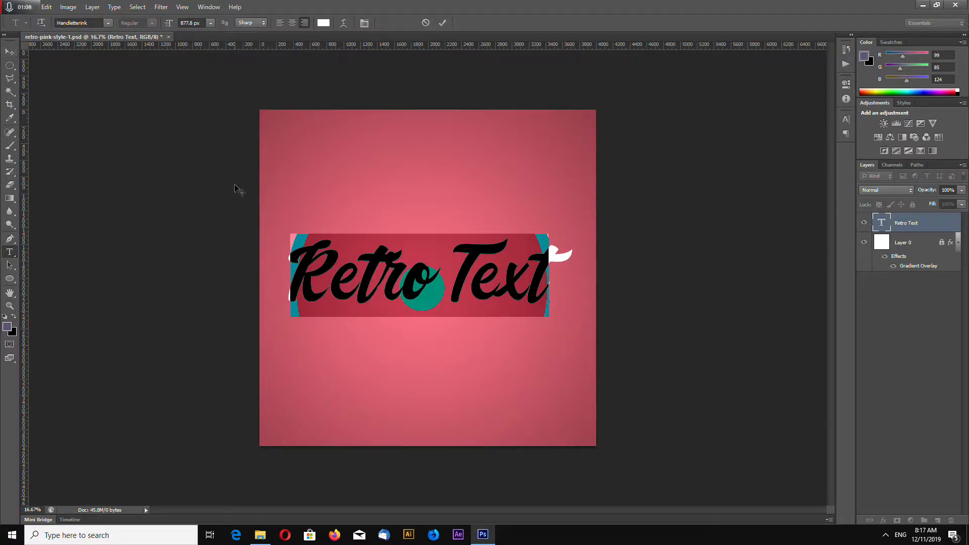
pyautogui.click(9, 52)
pyautogui.moveTo(559, 287); pyautogui.dragTo(558, 287)
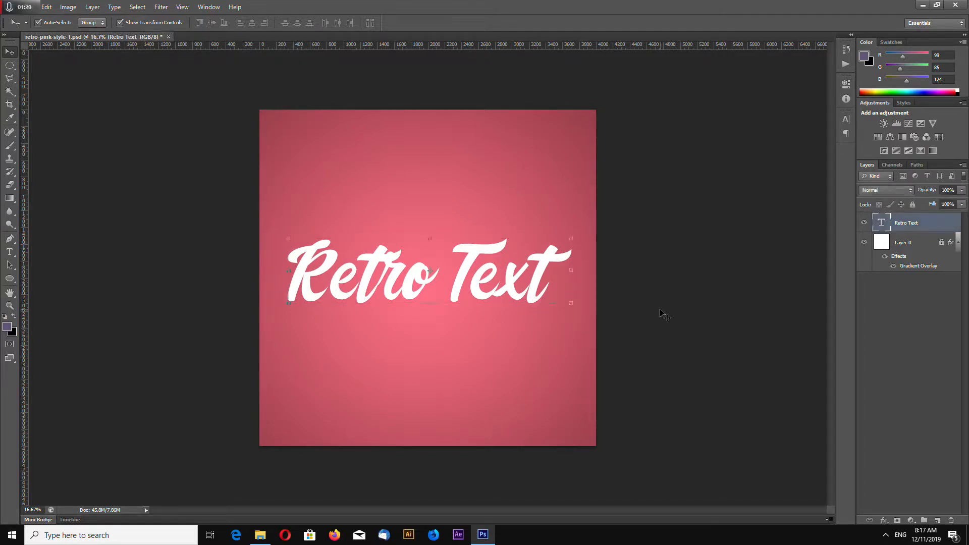
# - Convert the Retro Text layer to a smart object and create a layer group named "3D" directly beneath it
pyautogui.rightClick(908, 224)
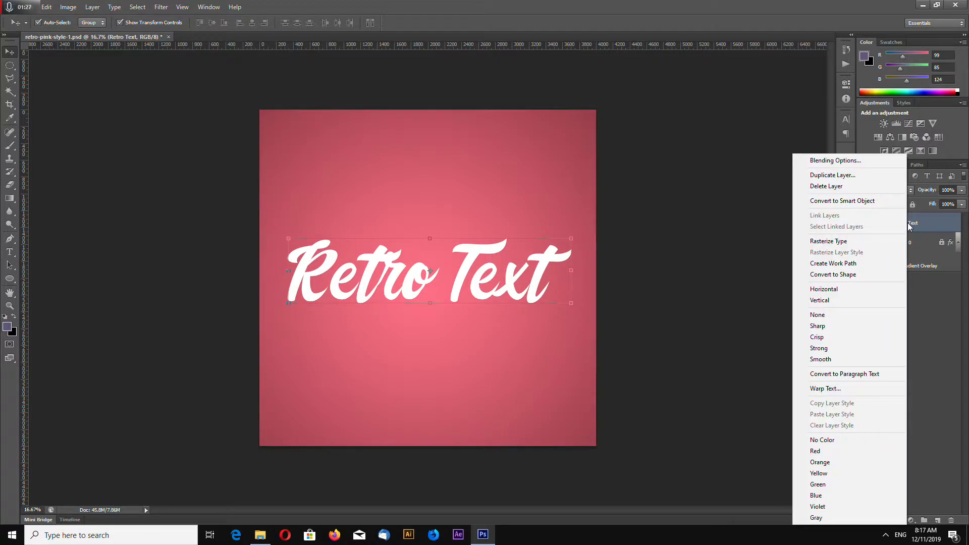
pyautogui.click(867, 205)
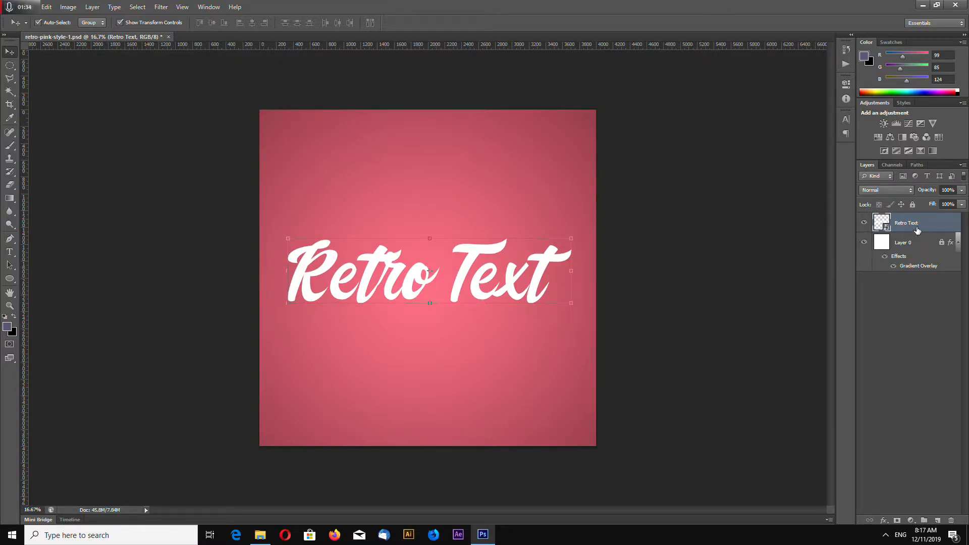
pyautogui.click(925, 521)
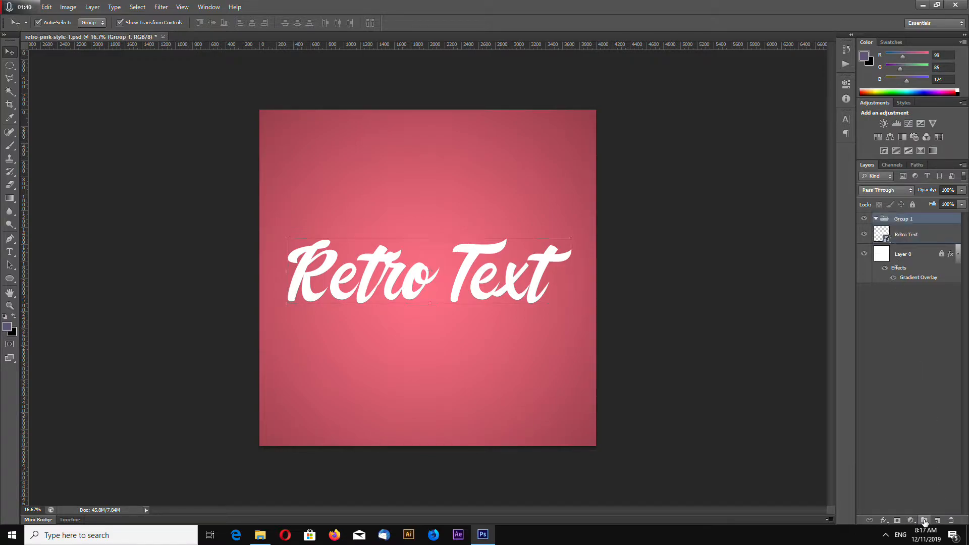
pyautogui.doubleClick(904, 220)
pyautogui.write('3D')
pyautogui.press('Return')
pyautogui.moveTo(935, 234); pyautogui.dragTo(908, 218)
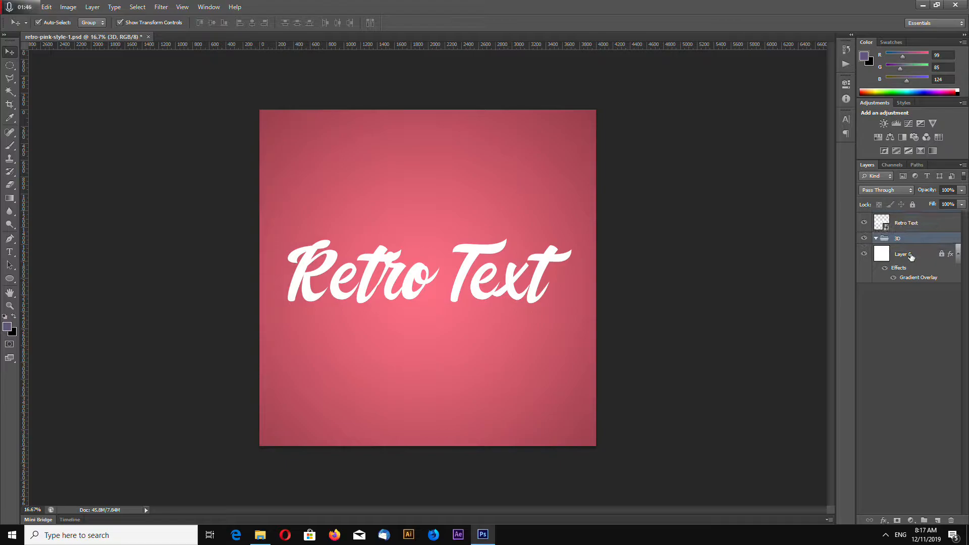
# - Duplicate the Retro Text smart object and move the copy into the 3D group
pyautogui.click(906, 224)
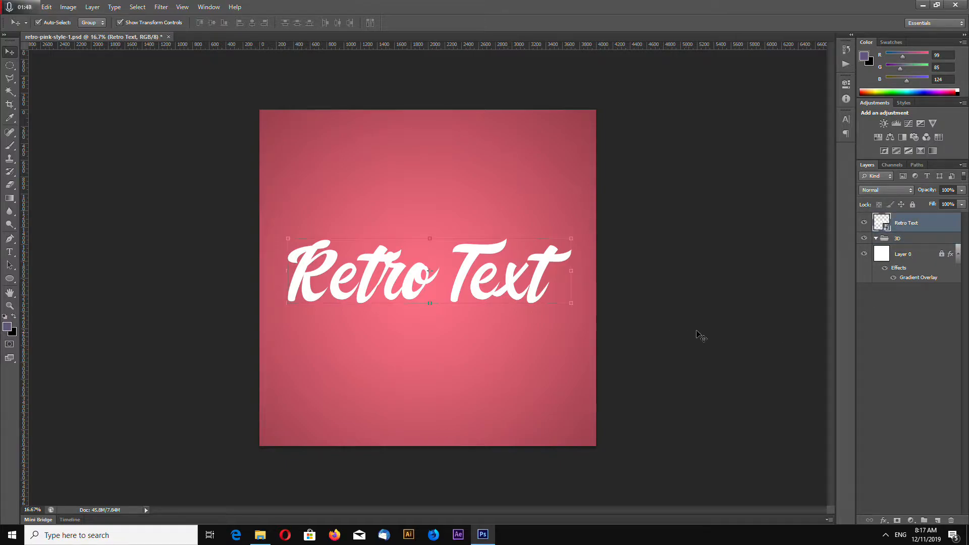
pyautogui.rightClick(906, 224)
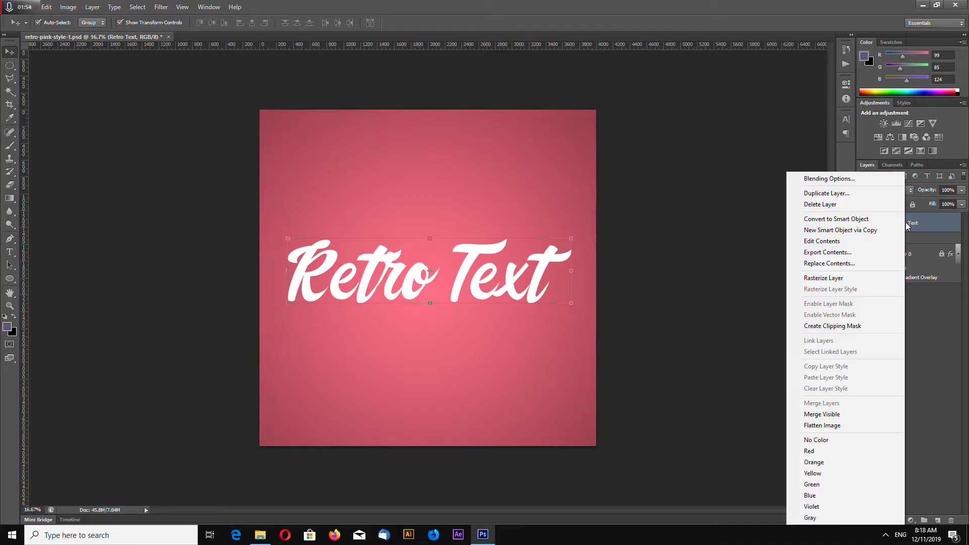
pyautogui.click(851, 196)
pyautogui.click(569, 165)
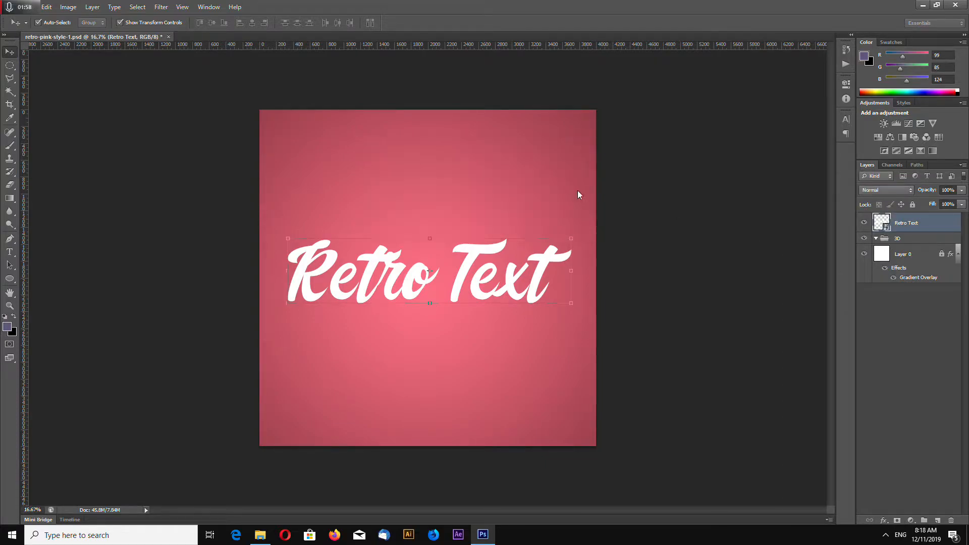
pyautogui.moveTo(908, 223); pyautogui.dragTo(903, 264)
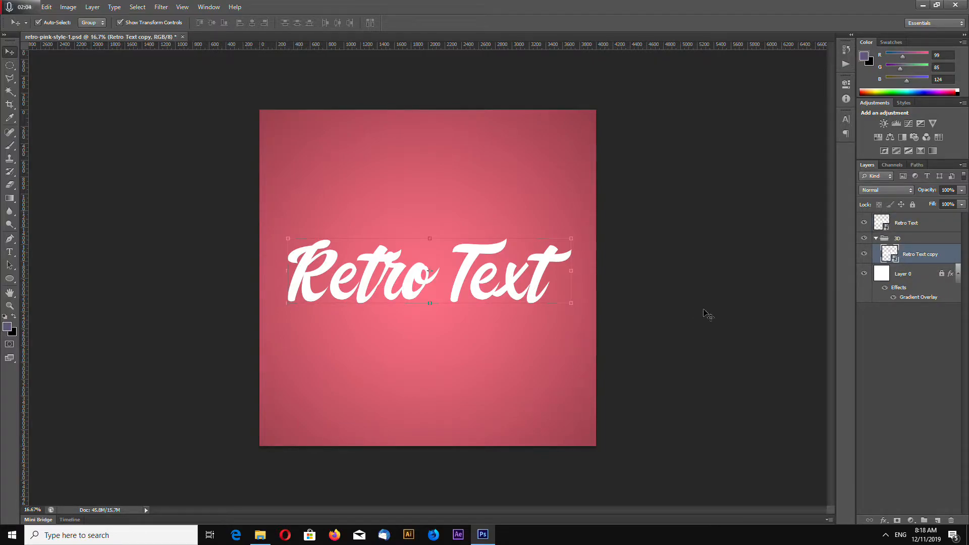
# - Add a Color Overlay effect to the 3D group
pyautogui.hotkey('ctrl', '+')
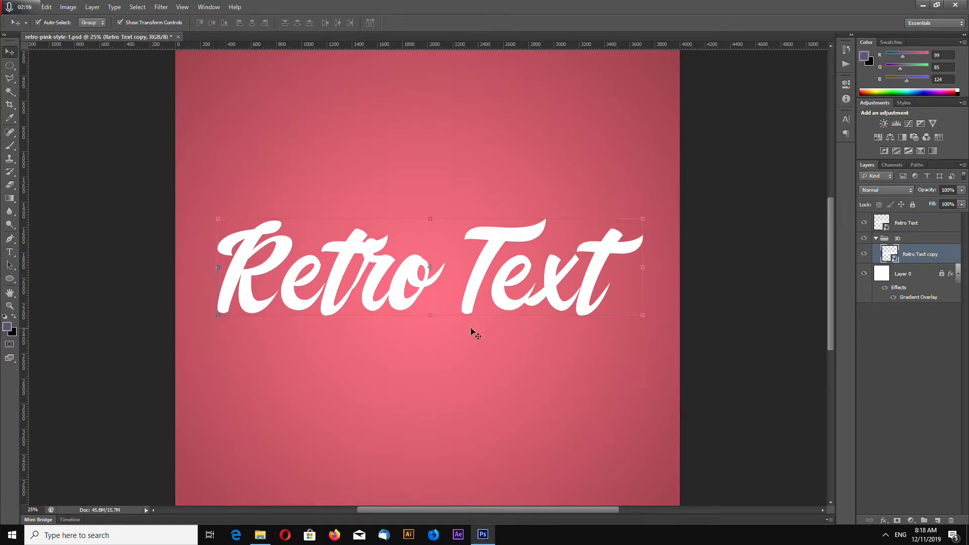
pyautogui.hotkey('ctrl', '+')
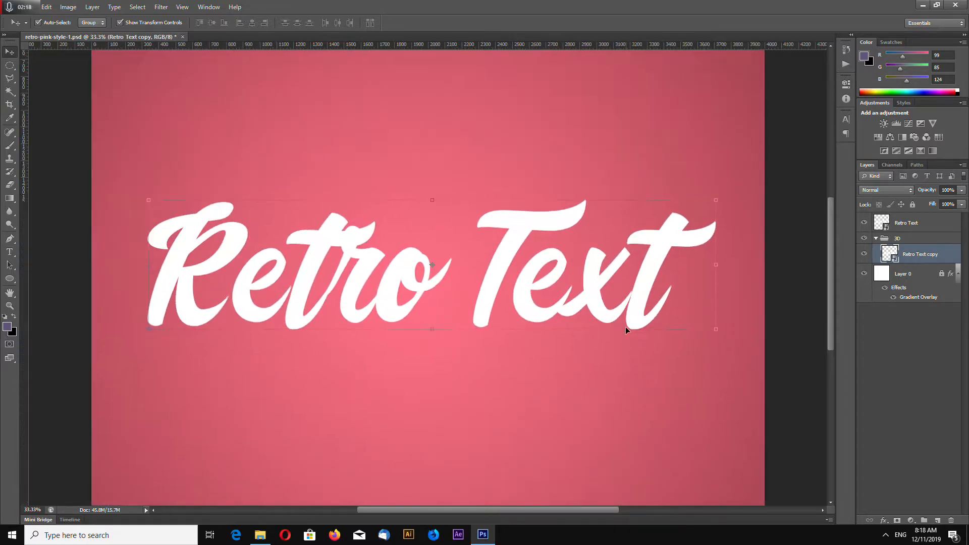
pyautogui.rightClick(913, 255)
pyautogui.click(910, 243)
pyautogui.rightClick(909, 242)
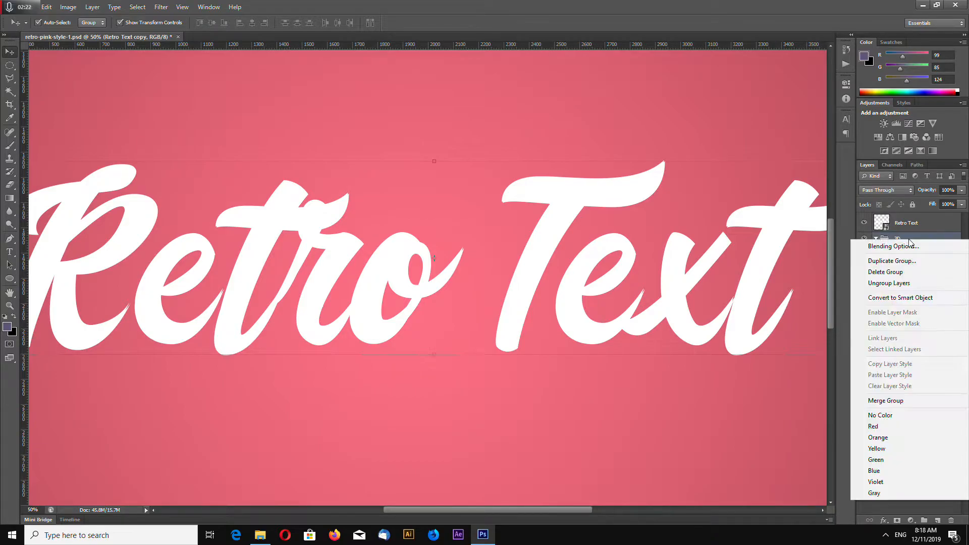
pyautogui.click(906, 239)
pyautogui.rightClick(906, 242)
pyautogui.click(908, 246)
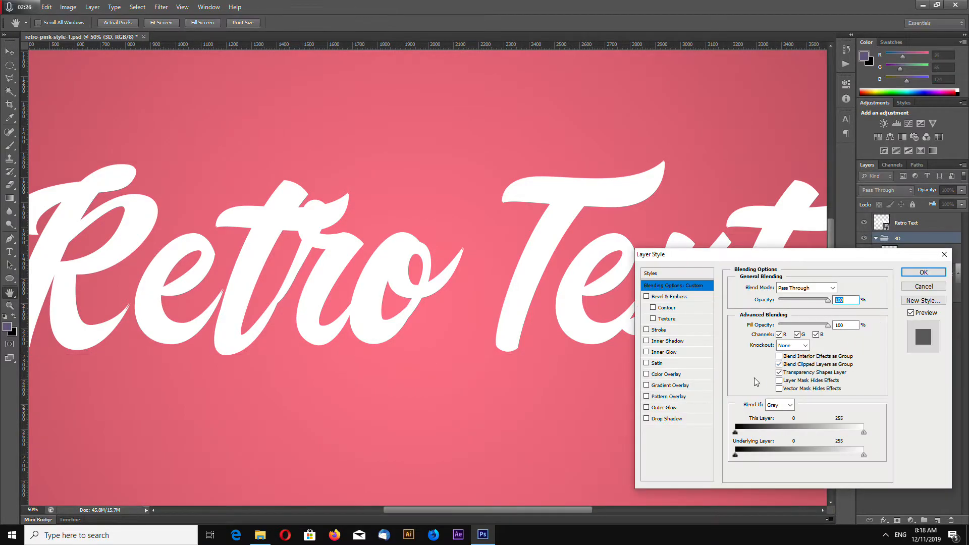
pyautogui.click(647, 374)
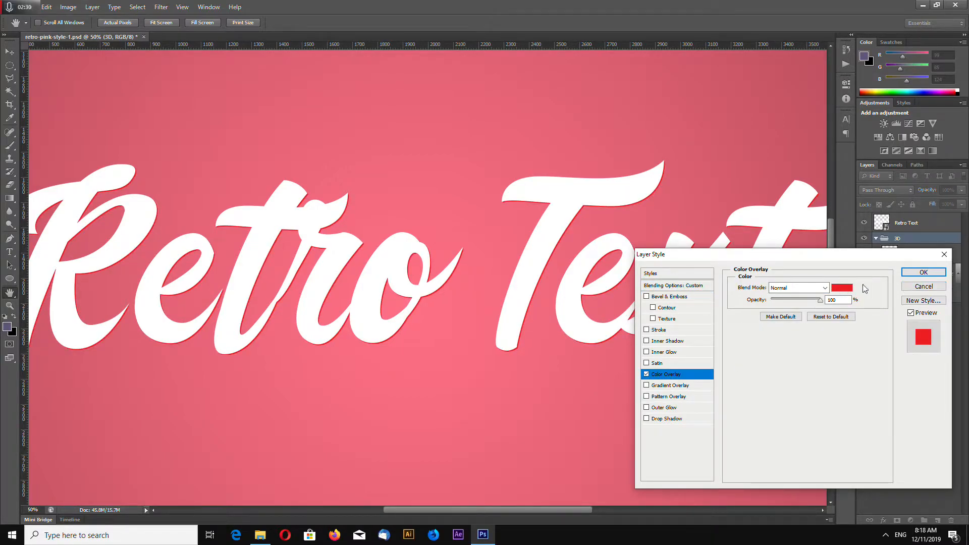
# - Set the overlay color to a darker rose red based on a color sampled from the background, and apply the effect
pyautogui.click(843, 288)
pyautogui.click(821, 61)
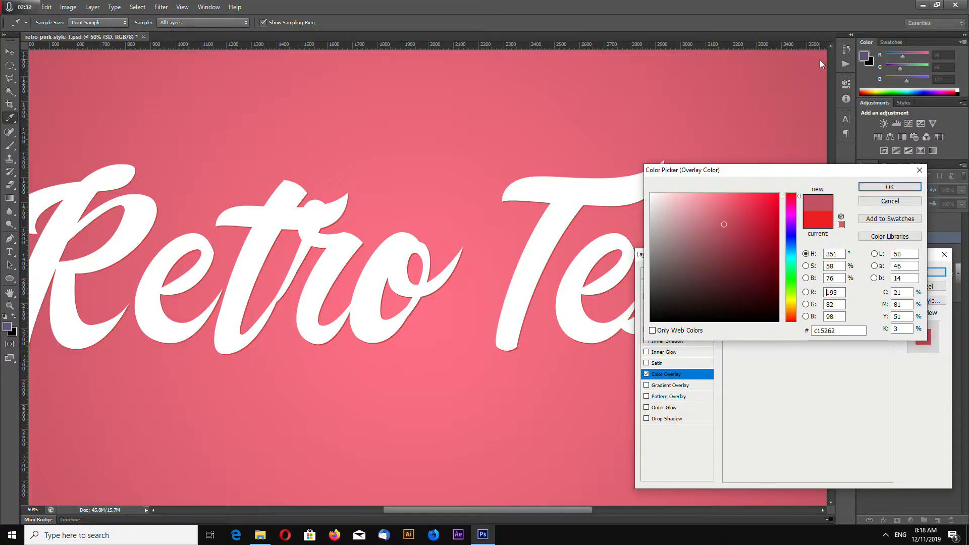
pyautogui.click(739, 234)
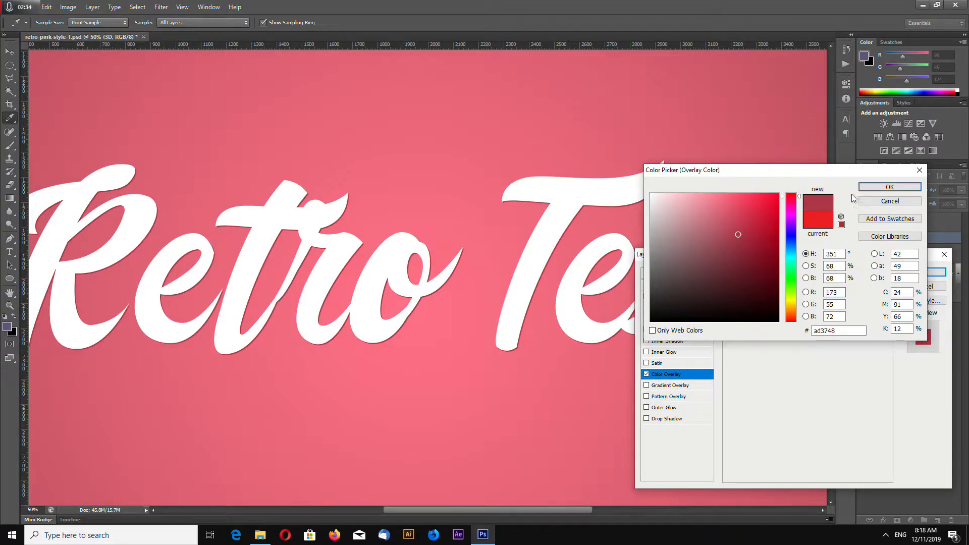
pyautogui.click(730, 223)
pyautogui.click(890, 188)
pyautogui.click(926, 274)
pyautogui.hotkey('ctrl', '-')
pyautogui.hotkey('ctrl', '-')
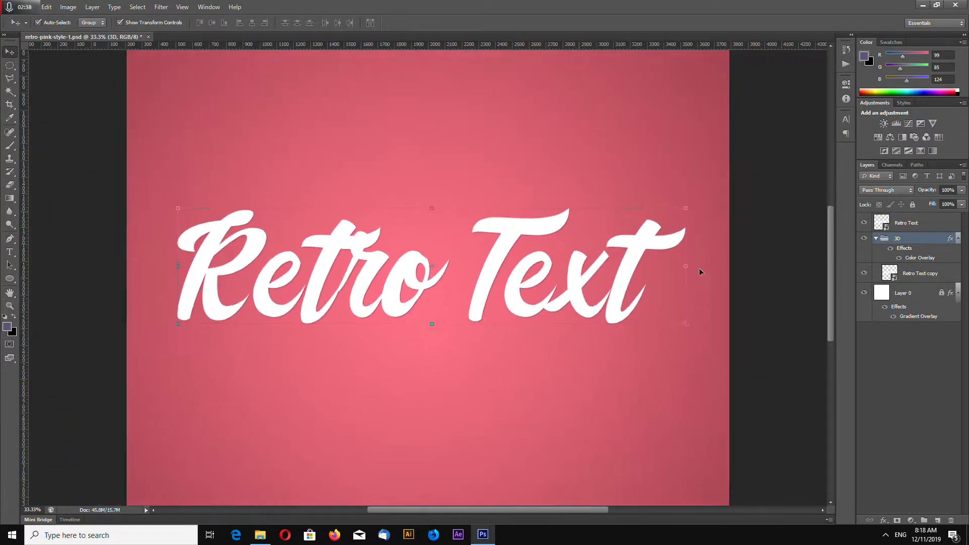
# - Change the 3D group's Color Overlay to a darker rose sampled from the dark corner of the background, and apply it
pyautogui.rightClick(903, 242)
pyautogui.click(903, 244)
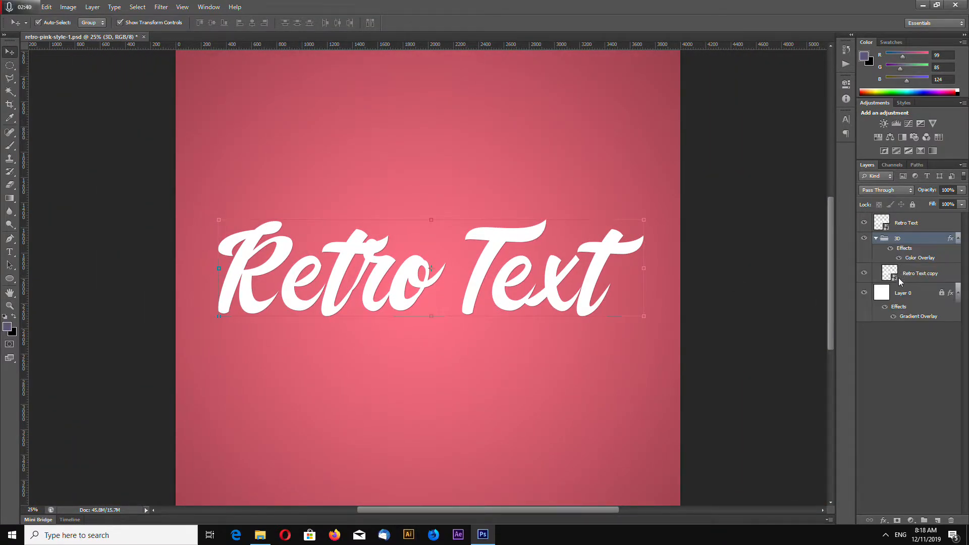
pyautogui.click(661, 375)
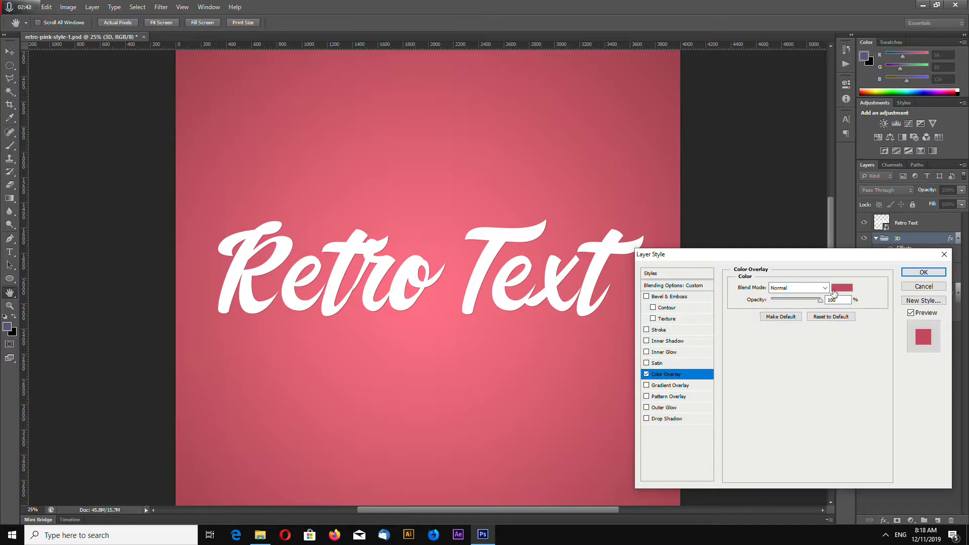
pyautogui.click(842, 289)
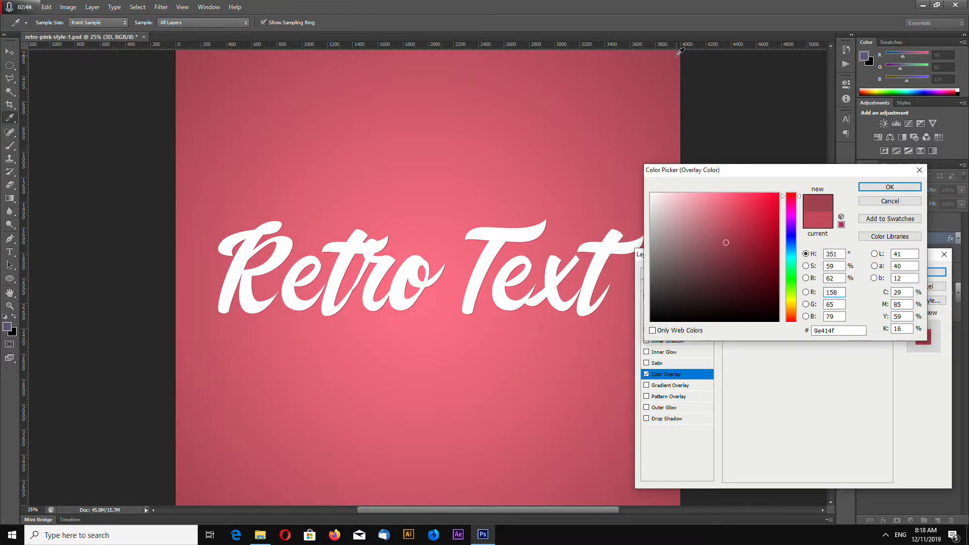
pyautogui.click(182, 499)
pyautogui.click(890, 187)
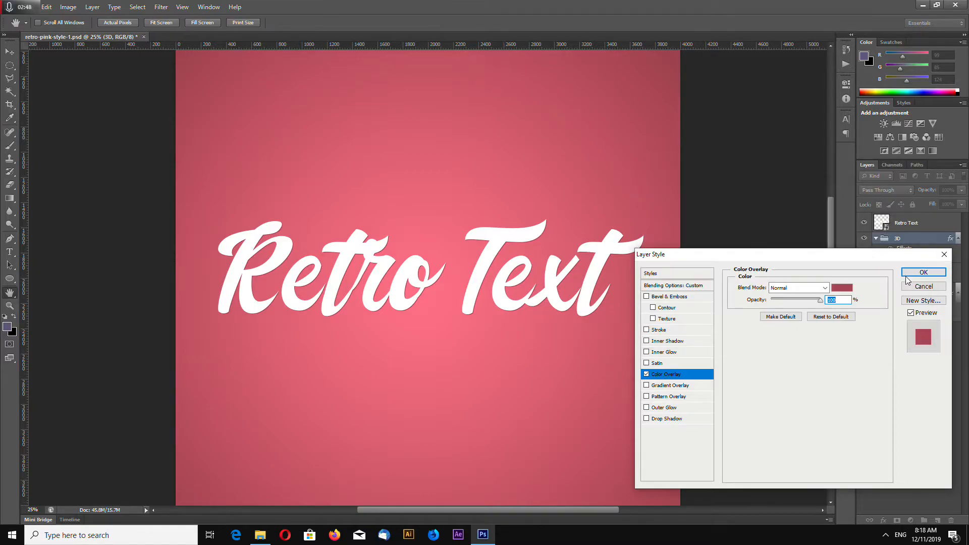
pyautogui.click(929, 272)
# - Duplicate the Retro Text copy repeatedly inside the 3D group, offsetting each duplicate slightly down and right, until Retro Text copy 35 exists
pyautogui.hotkey('ctrl', '+')
pyautogui.hotkey('ctrl', '+')
pyautogui.hotkey('ctrl', '+')
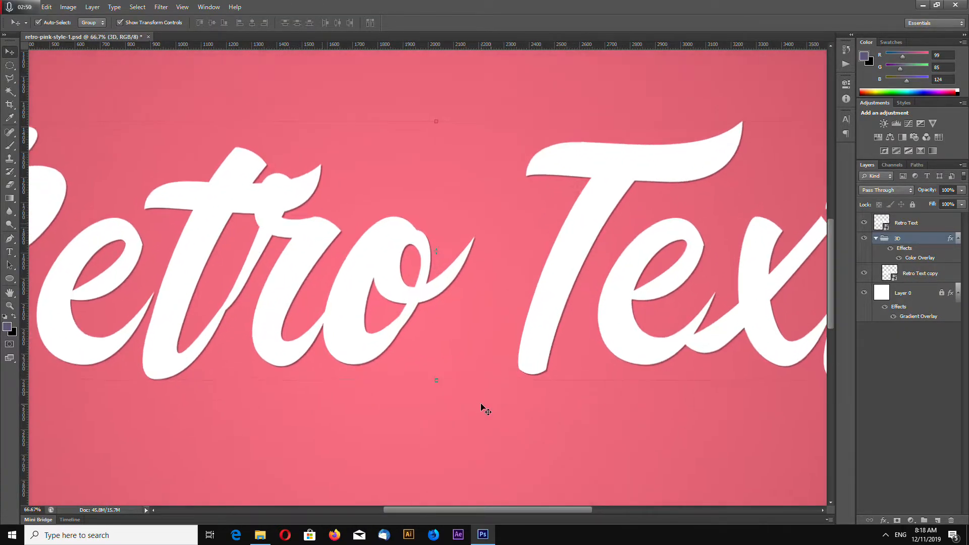
pyautogui.hotkey('ctrl', '-')
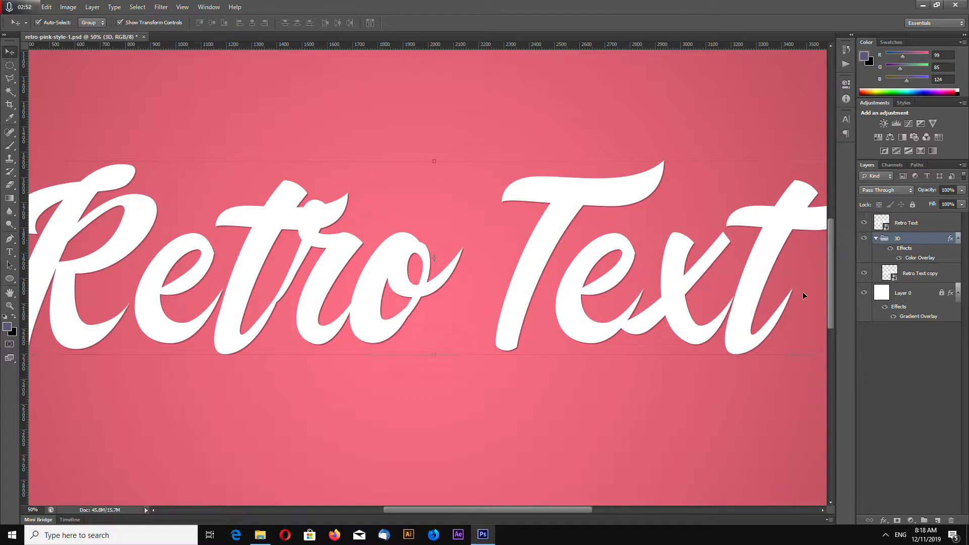
pyautogui.click(925, 274)
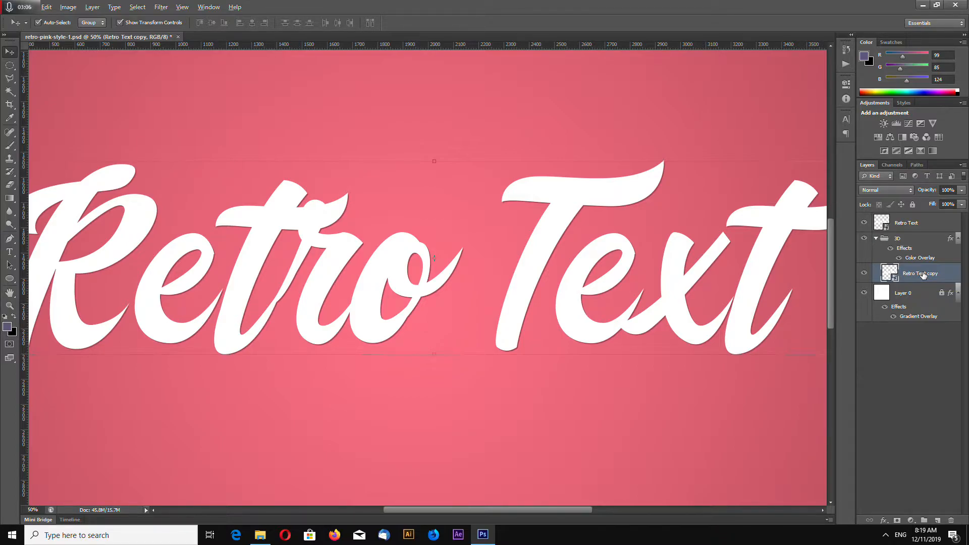
pyautogui.hotkey('ctrl', 'j')
pyautogui.hotkey('ctrl', 'j')
pyautogui.hotkey('ctrl', 'j')
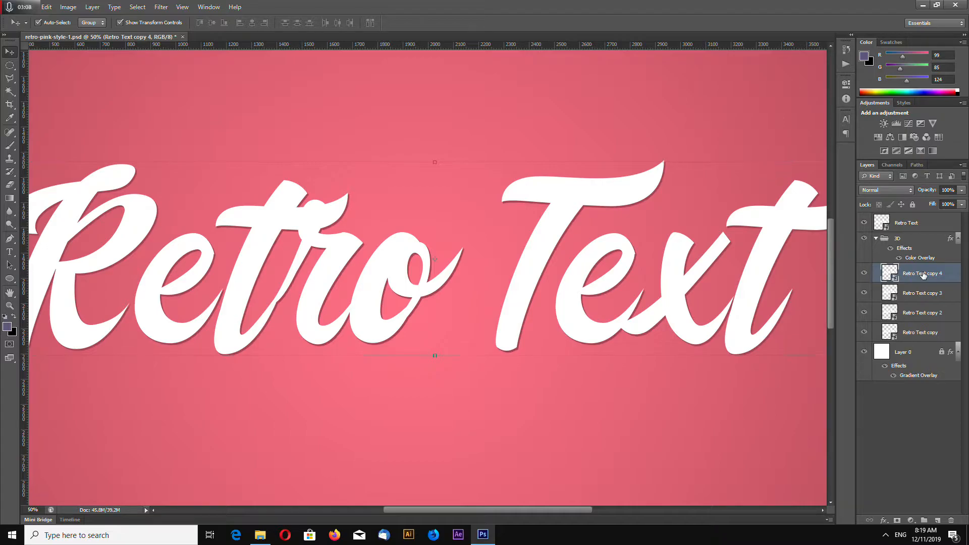
pyautogui.hotkey('ctrl', 'j')
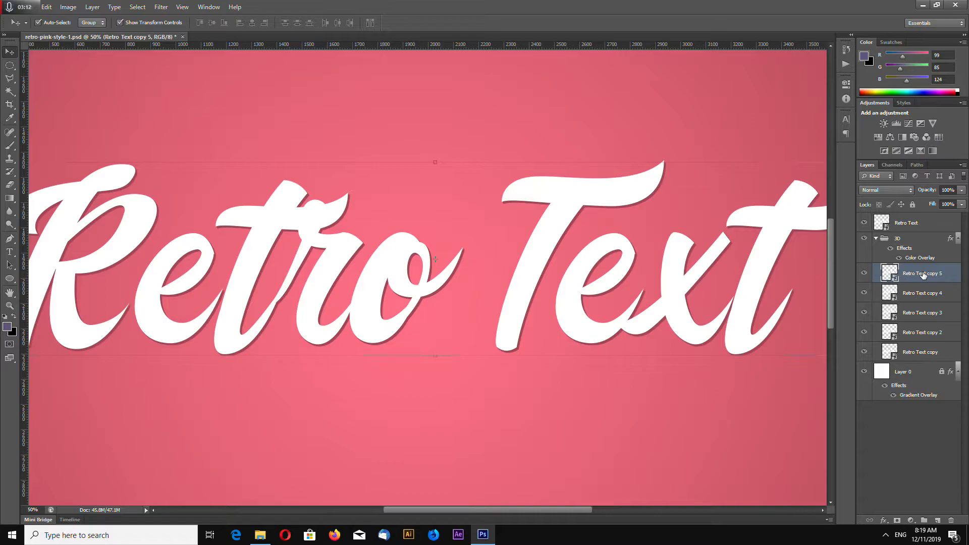
pyautogui.hotkey('ctrl', 'alt', 'shift', 't')
pyautogui.hotkey('ctrl', 'alt', 'shift', 't')
pyautogui.hotkey('ctrl', 'alt', 'shift', 't')
pyautogui.hotkey('ctrl', 'alt', 'shift', 't')
pyautogui.hotkey('ctrl', 'alt', 'shift', 't')
pyautogui.hotkey('ctrl', 'alt', 'shift', 't')
pyautogui.hotkey('ctrl', 'alt', 'shift', 't')
pyautogui.hotkey('ctrl', 'alt', 'shift', 't')
pyautogui.hotkey('ctrl', 'alt', 'shift', 't')
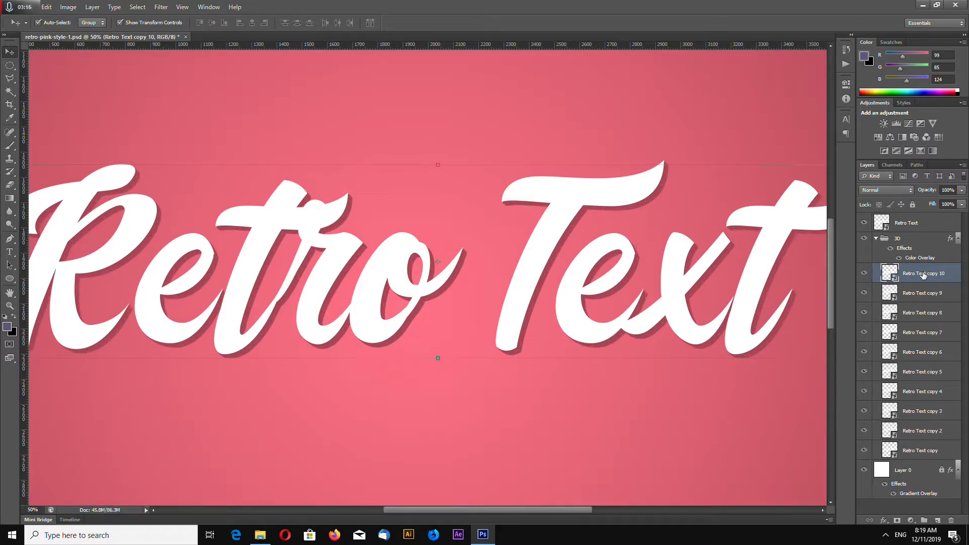
pyautogui.hotkey('ctrl', 'alt', 'shift', 't')
pyautogui.hotkey('ctrl', 'alt', 'shift', 't')
pyautogui.hotkey('ctrl', 'alt', 'shift', 't')
pyautogui.hotkey('ctrl', 'alt', 'shift', 't')
pyautogui.hotkey('ctrl', 'alt', 'shift', 't')
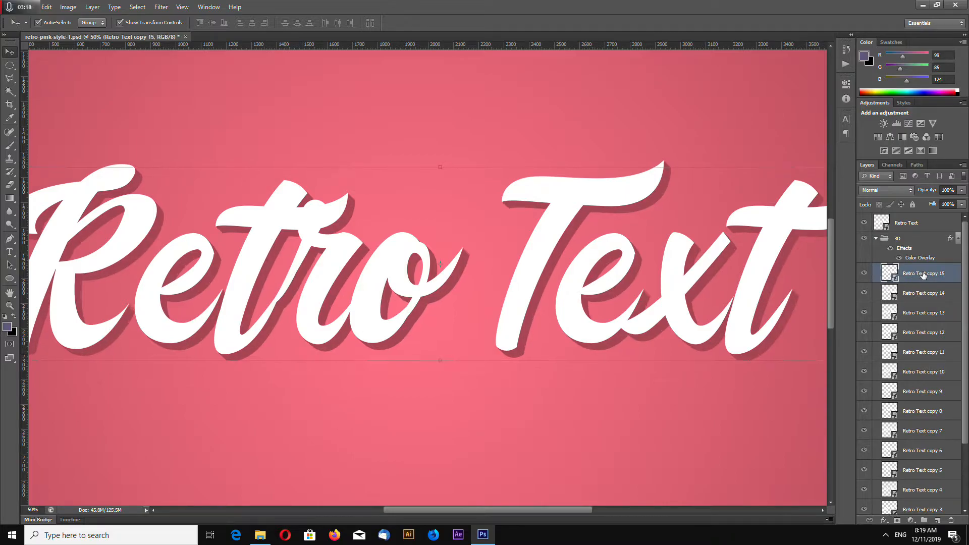
pyautogui.hotkey('ctrl', 'alt', 'shift', 't')
pyautogui.hotkey('ctrl', 'alt', 'shift', 't')
pyautogui.hotkey('ctrl', 'alt', 'shift', 't')
pyautogui.hotkey('ctrl', 'alt', 'shift', 't')
pyautogui.hotkey('ctrl', 'alt', 'shift', 't')
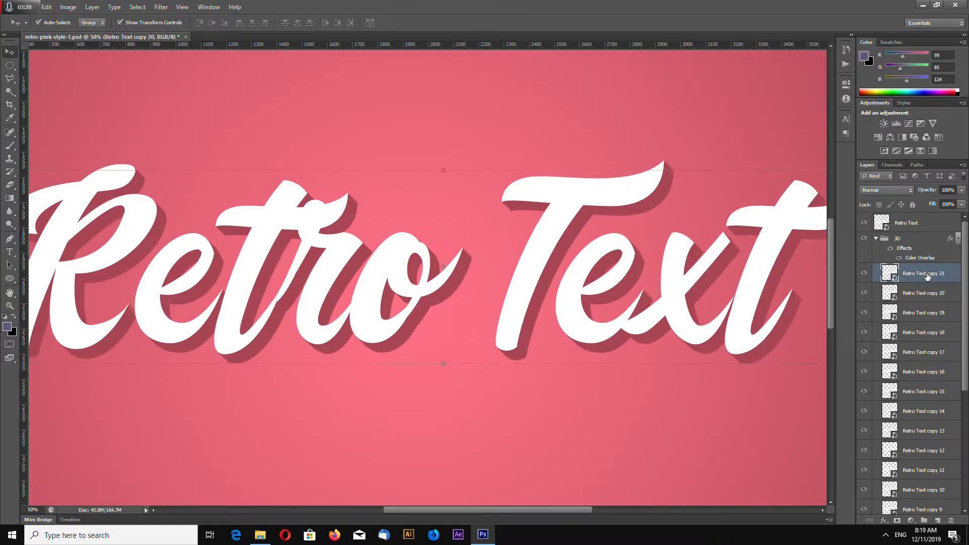
pyautogui.hotkey('ctrl', 'alt', 'shift', 't')
pyautogui.hotkey('ctrl', 'alt', 'shift', 't')
pyautogui.hotkey('ctrl', 'alt', 'shift', 't')
pyautogui.hotkey('ctrl', 'alt', 'shift', 't')
pyautogui.hotkey('ctrl', 'alt', 'shift', 't')
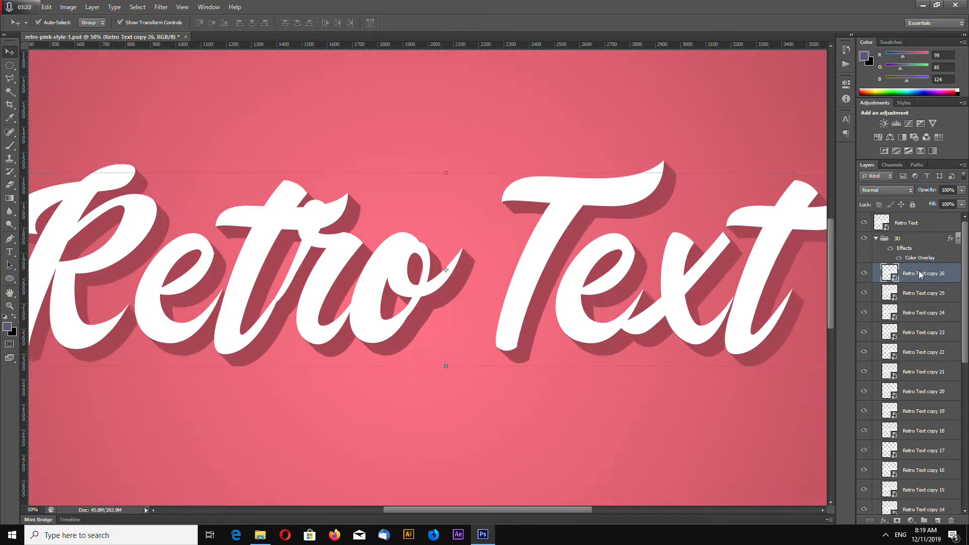
pyautogui.hotkey('ctrl', 'alt', 'shift', 't')
pyautogui.hotkey('ctrl', 'alt', 'shift', 't')
pyautogui.hotkey('ctrl', 'alt', 'shift', 't')
pyautogui.hotkey('ctrl', 'alt', 'shift', 't')
pyautogui.hotkey('ctrl', 'alt', 'shift', 't')
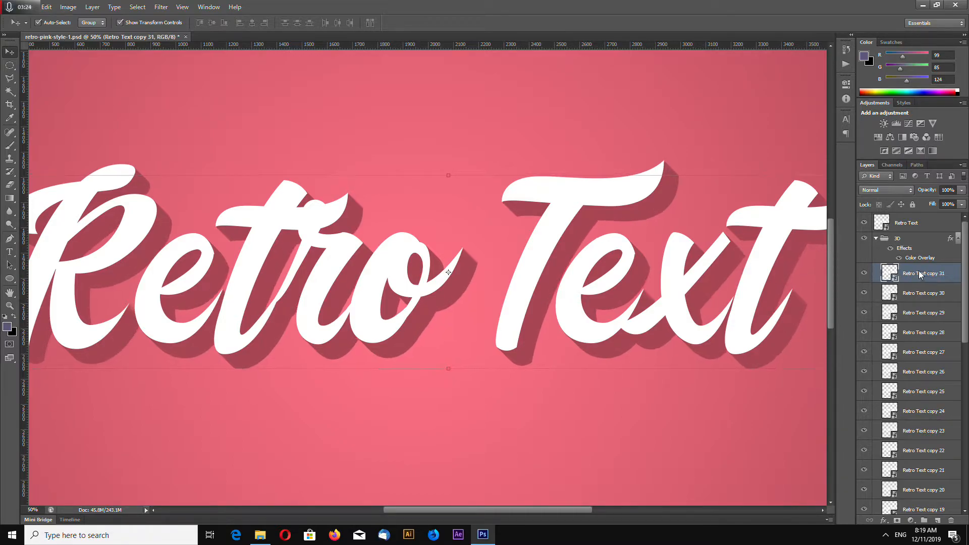
pyautogui.hotkey('ctrl', 'alt', 'shift', 't')
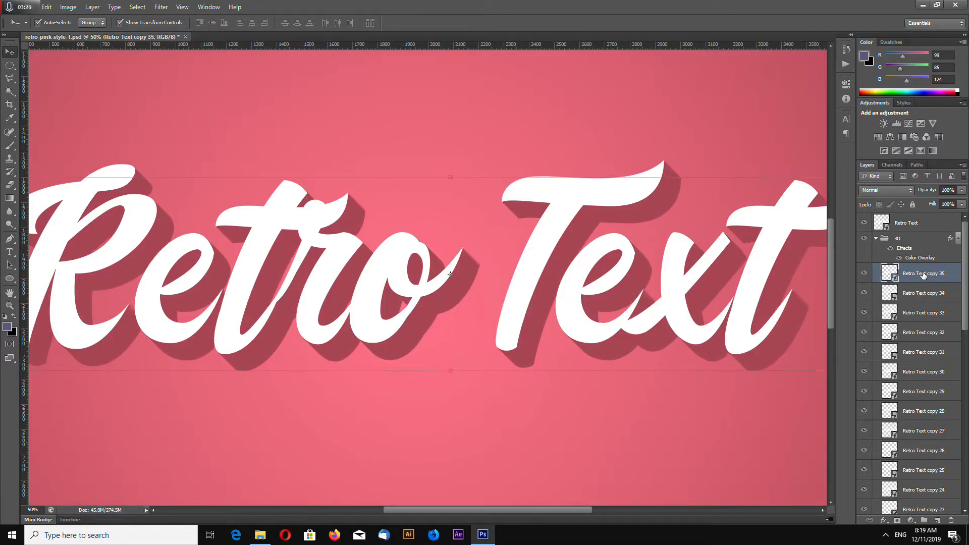
pyautogui.click(569, 104)
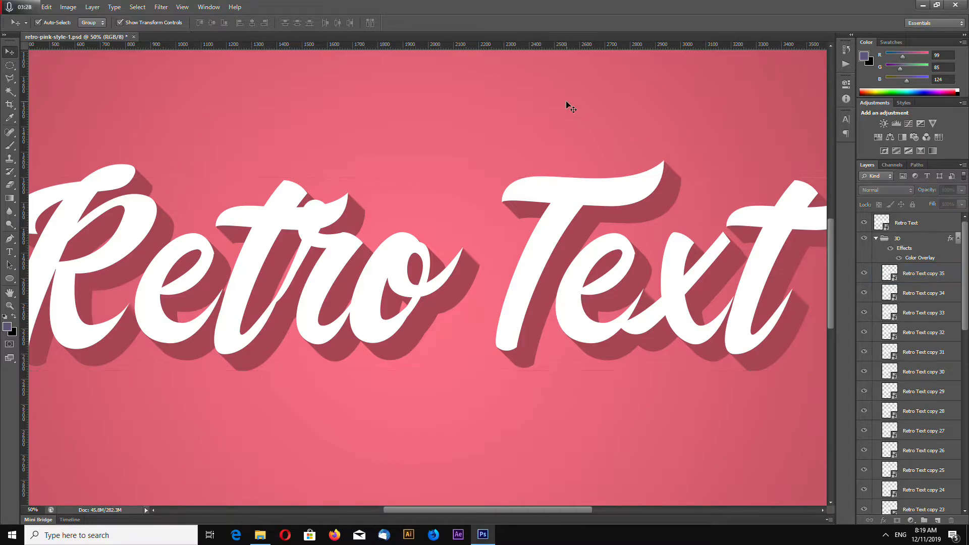
# - Select the top Retro Text smart object and collapse the 3D group
pyautogui.hotkey('ctrl', '-')
pyautogui.hotkey('ctrl', '+')
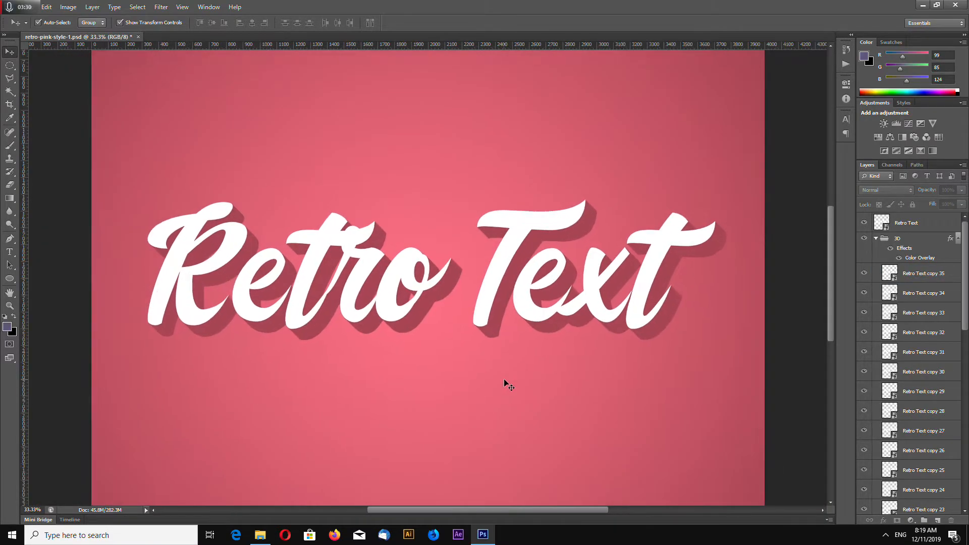
pyautogui.hotkey('ctrl', '+')
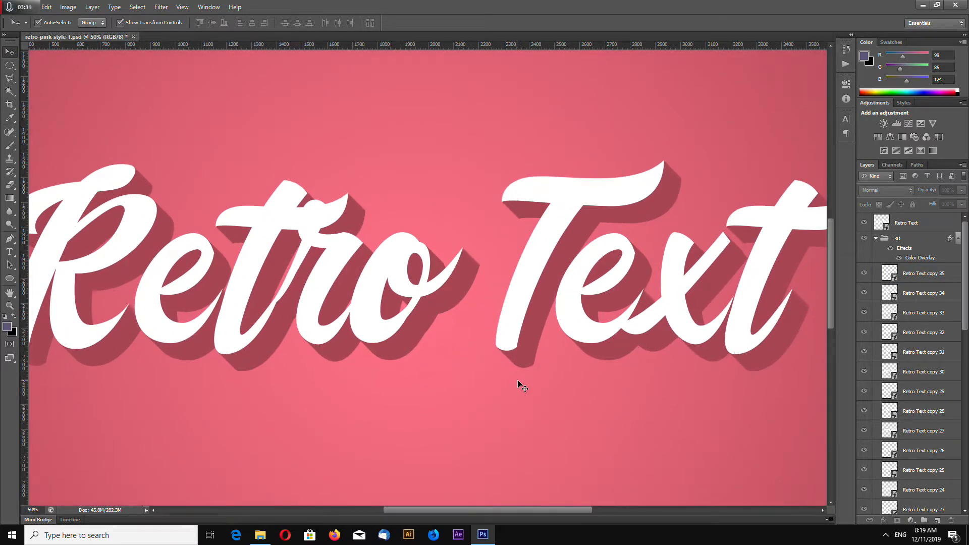
pyautogui.click(520, 310)
pyautogui.hotkey('ctrl', '-')
pyautogui.click(877, 239)
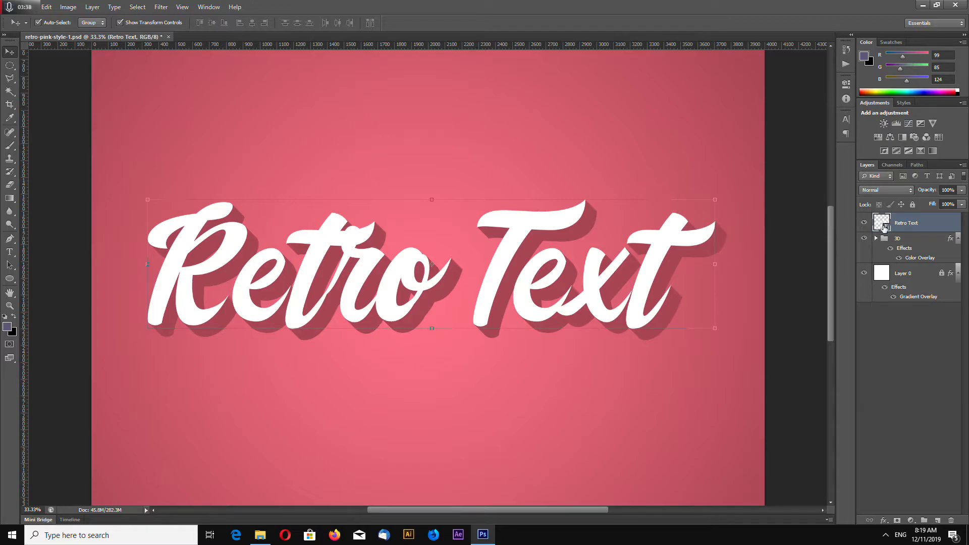
# - Open the Retro Text smart object's contents, delete the final "t" so it reads "Retro Tex", and close it with the changes saved
pyautogui.doubleClick(883, 224)
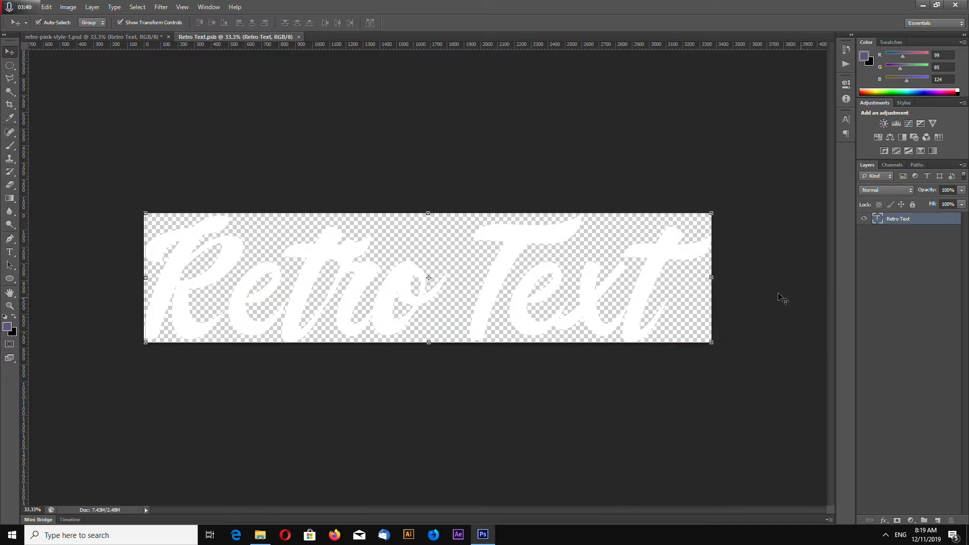
pyautogui.click(416, 320)
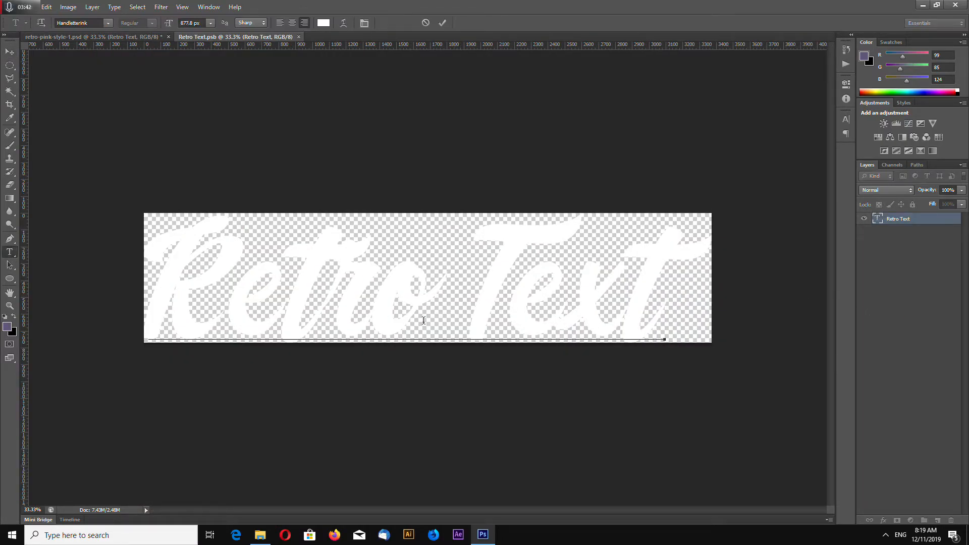
pyautogui.moveTo(691, 276); pyautogui.dragTo(633, 268)
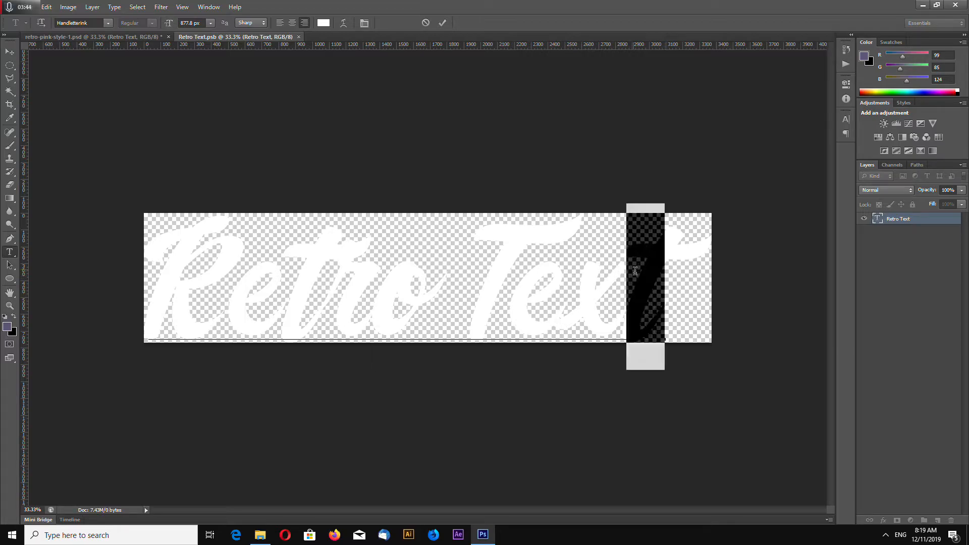
pyautogui.press('BackSpace')
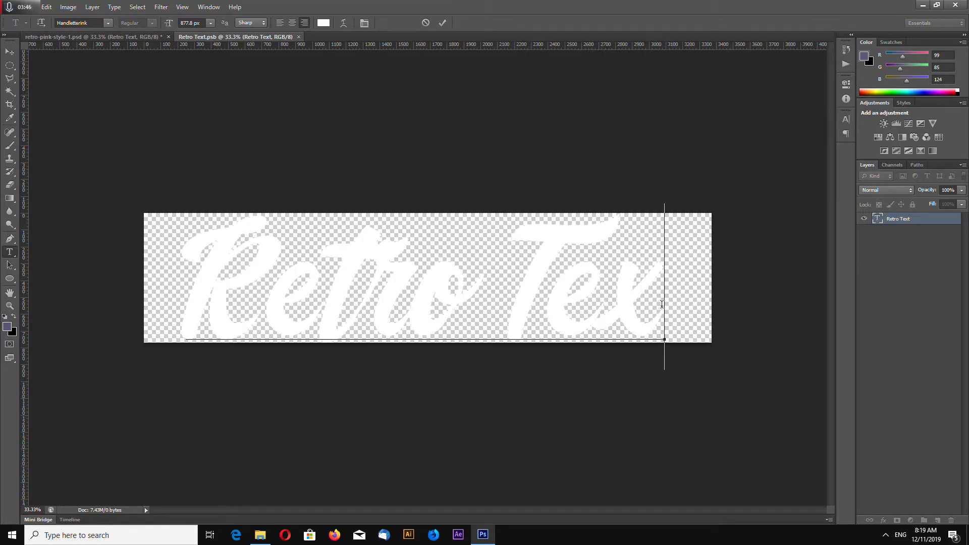
pyautogui.click(9, 52)
pyautogui.click(301, 37)
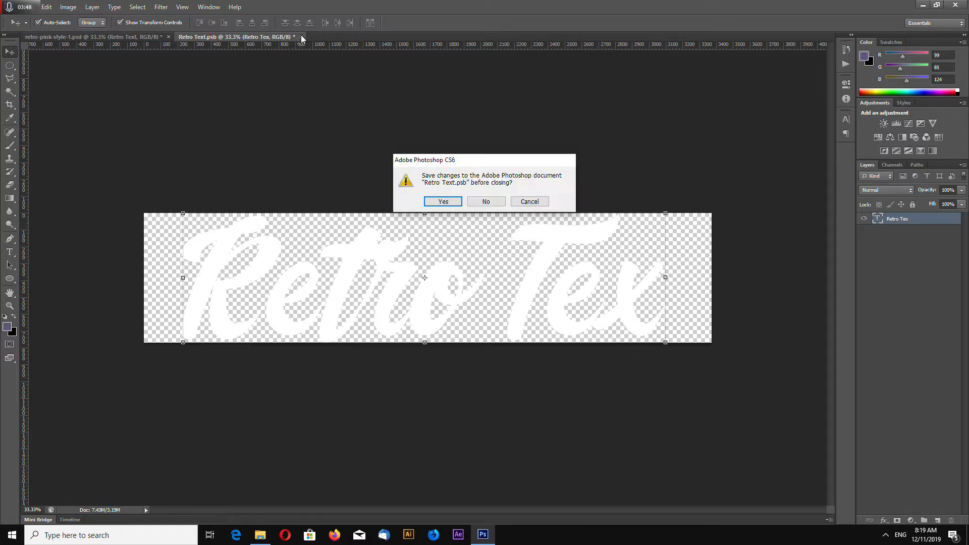
pyautogui.click(443, 202)
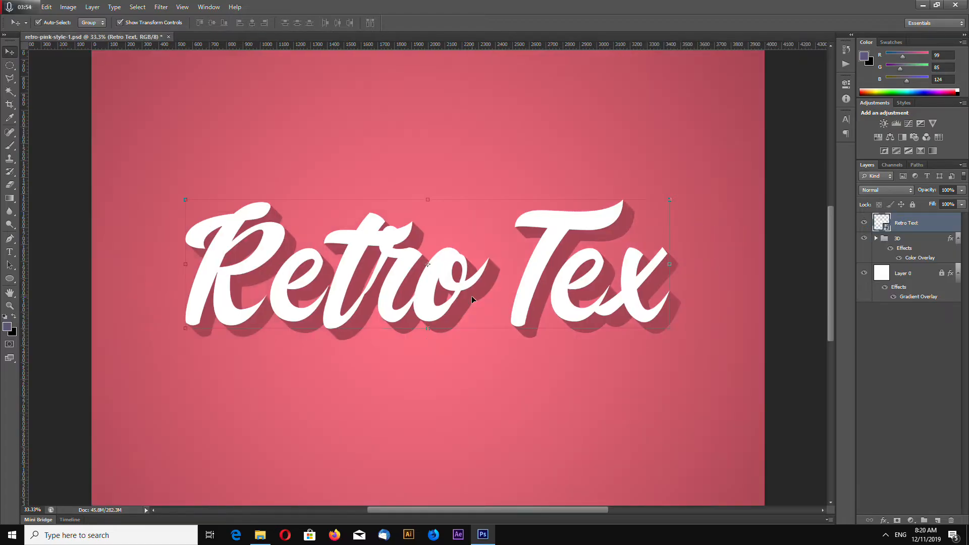
pyautogui.click(877, 239)
pyautogui.click(877, 239)
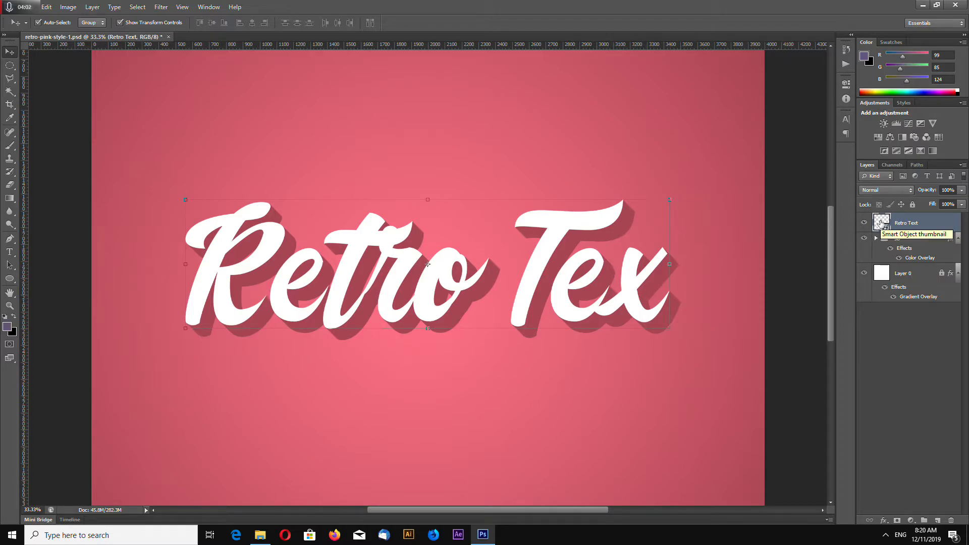
# - Reopen the smart object's contents, restore the wording to "Retro Text", and close it with the changes saved
pyautogui.doubleClick(881, 222)
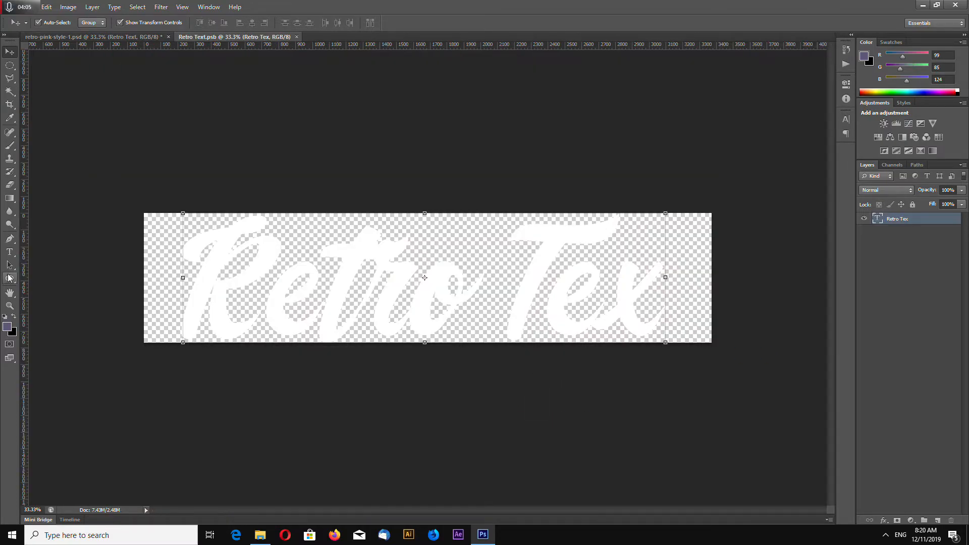
pyautogui.click(9, 252)
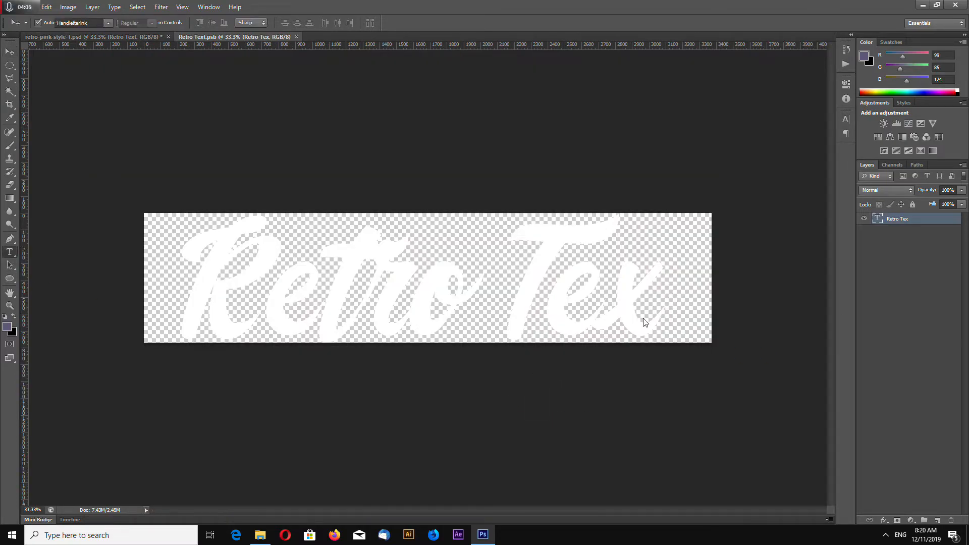
pyautogui.click(661, 318)
pyautogui.write('t')
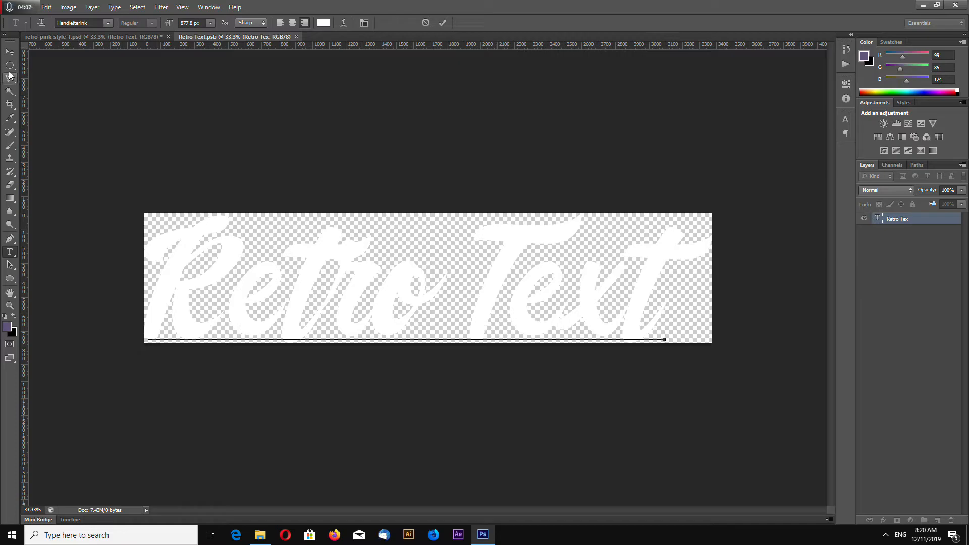
pyautogui.click(9, 51)
pyautogui.click(303, 37)
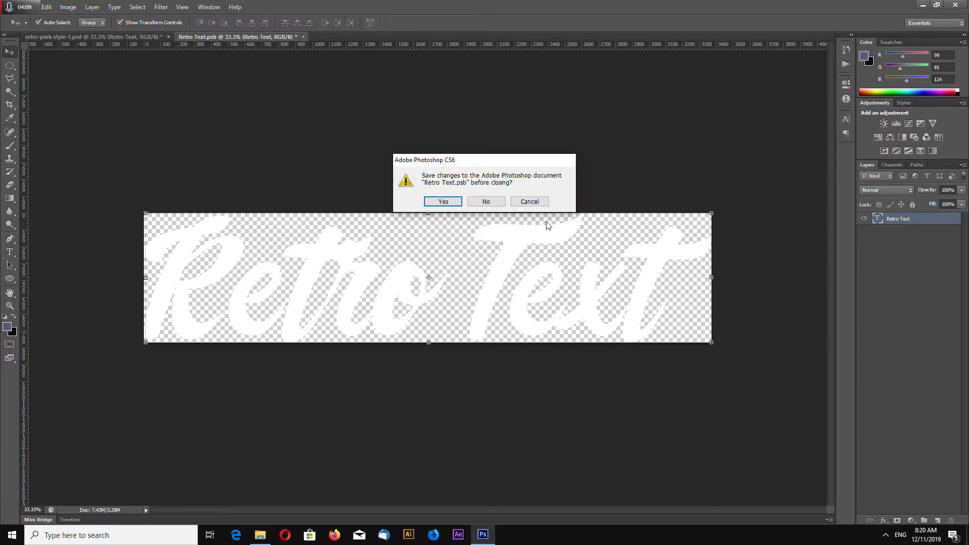
pyautogui.click(443, 202)
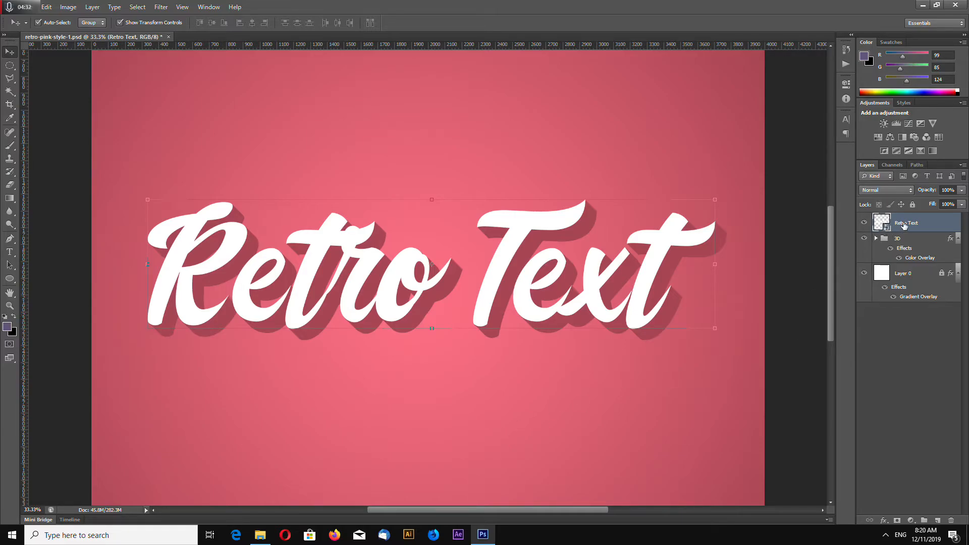
# - Add a Color Overlay to the Retro Text layer using pink #f0687c sampled from the background
pyautogui.hotkey('ctrl', '-')
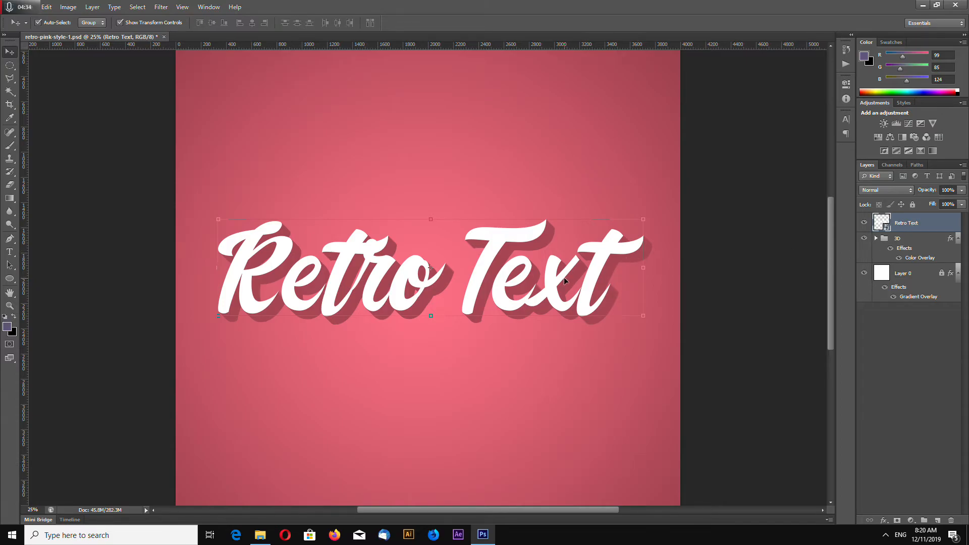
pyautogui.rightClick(907, 228)
pyautogui.click(858, 182)
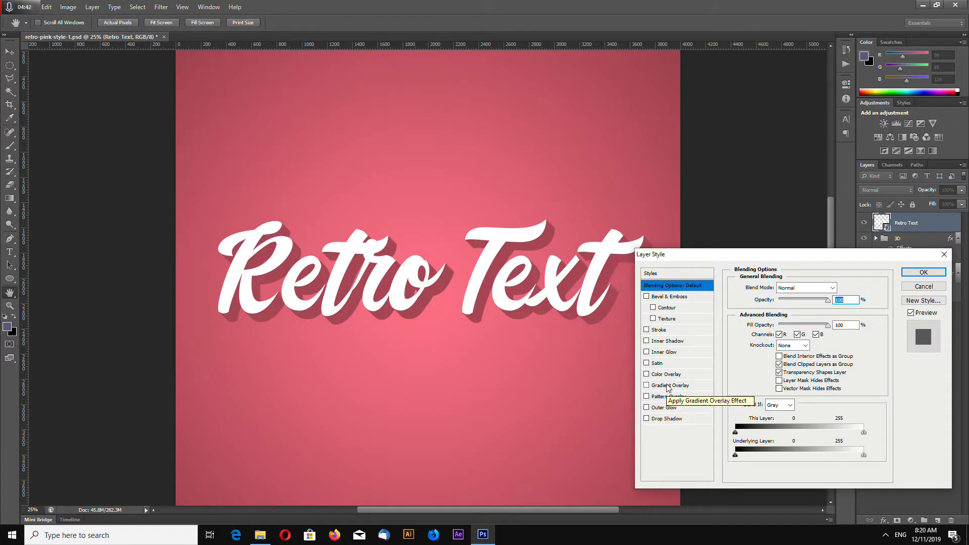
pyautogui.click(667, 374)
pyautogui.click(842, 287)
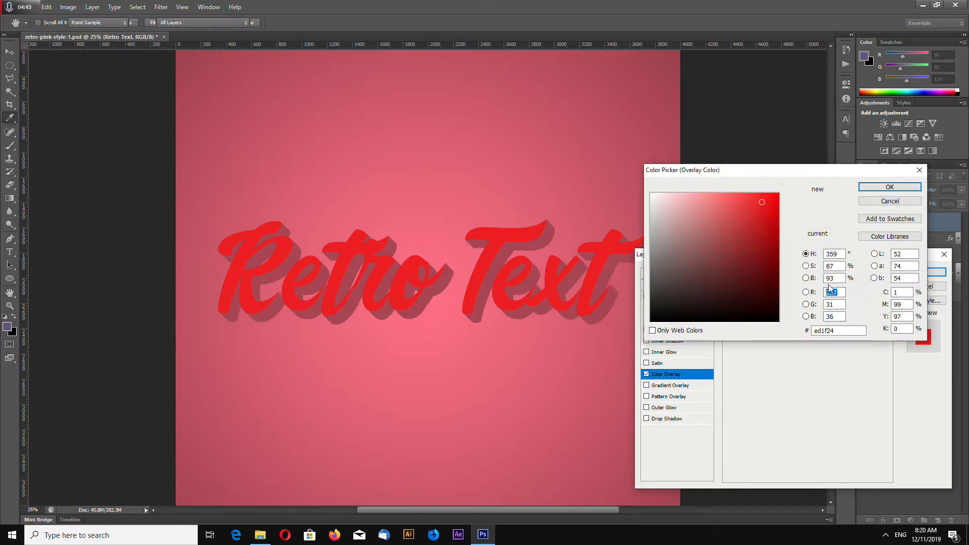
pyautogui.click(442, 224)
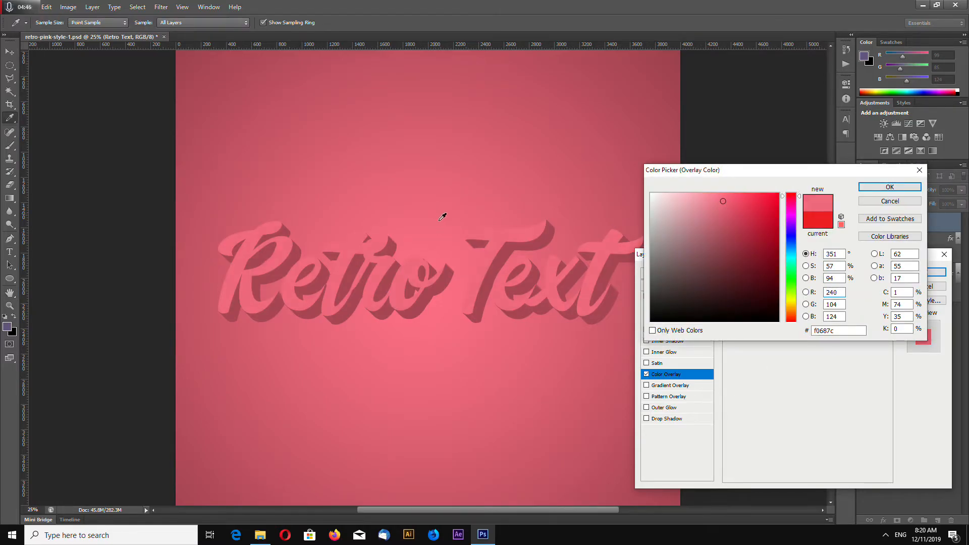
pyautogui.click(890, 188)
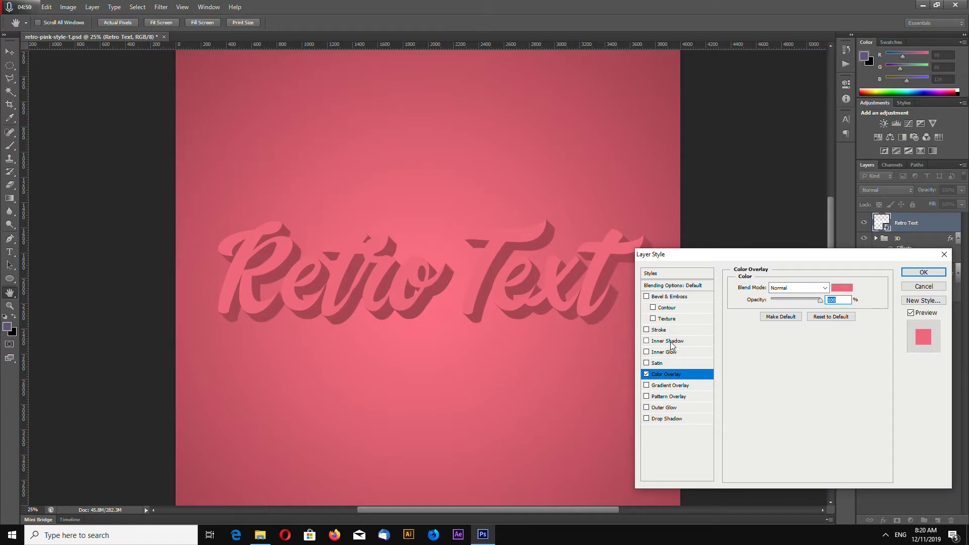
# - Add a Smooth Bevel & Emboss to the Retro Text layer, with a light angle of 117° and altitude of 32°
pyautogui.click(675, 298)
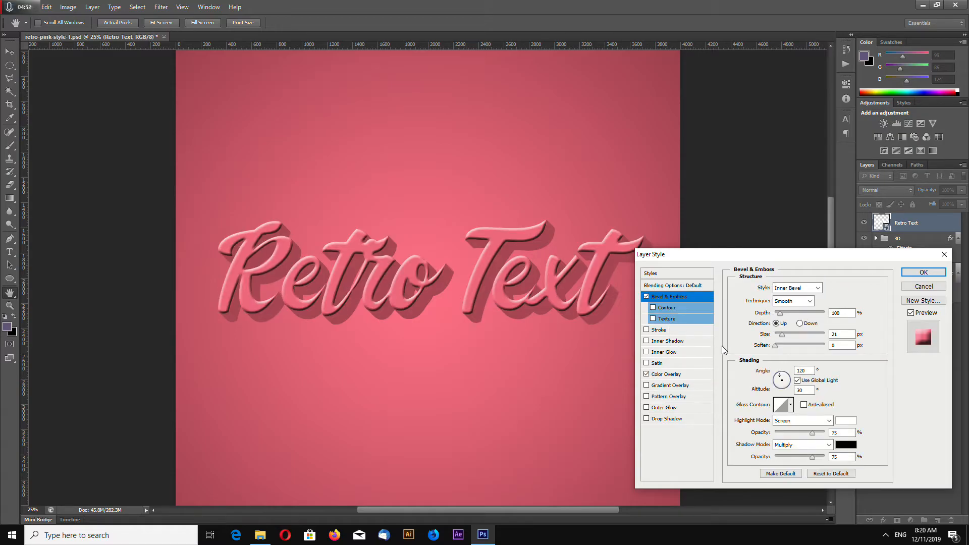
pyautogui.click(796, 302)
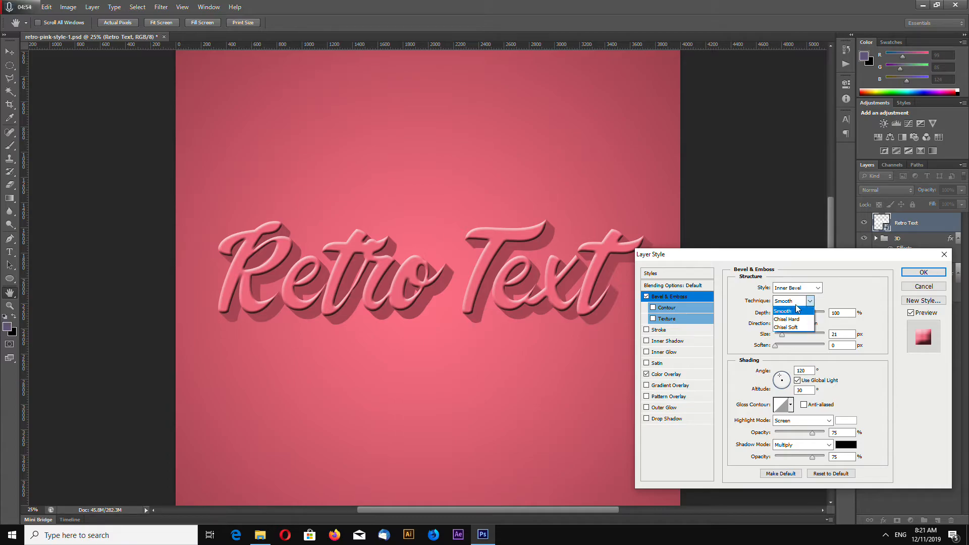
pyautogui.click(797, 315)
pyautogui.click(797, 303)
pyautogui.click(797, 318)
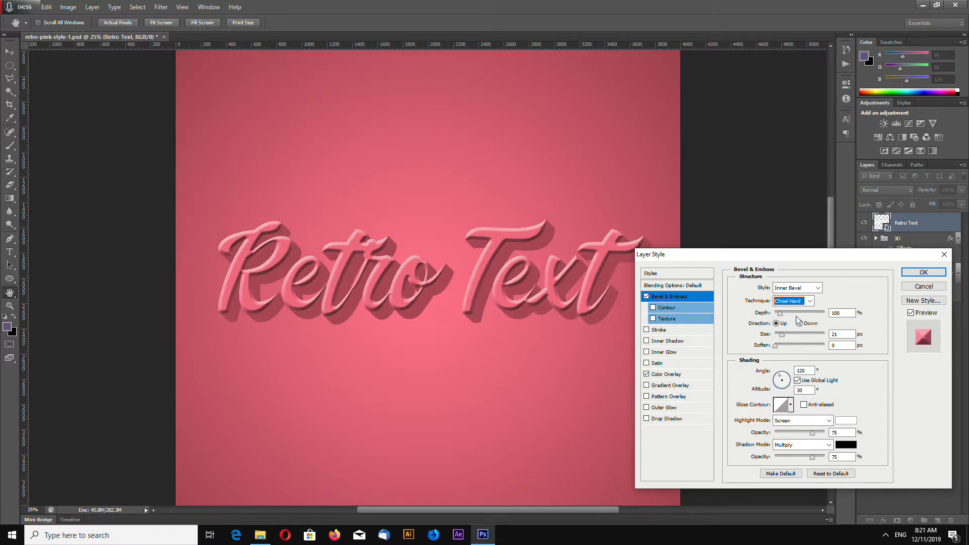
pyautogui.click(797, 301)
pyautogui.click(796, 308)
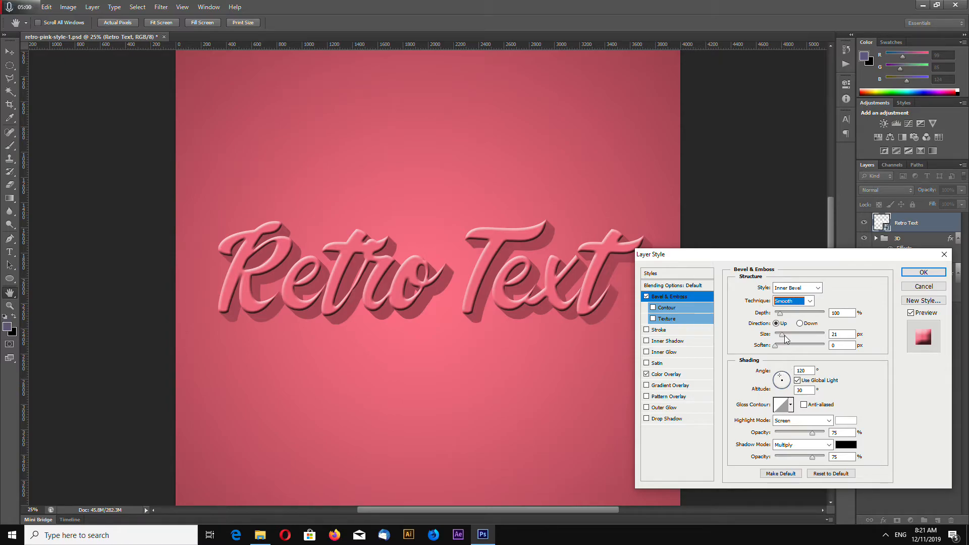
pyautogui.moveTo(784, 379)
pyautogui.mouseDown()
pyautogui.moveTo(790, 389)
pyautogui.moveTo(781, 379)
pyautogui.mouseUp()
# - Set the bevel's shadow color to #a94755 and its highlight color to #f56a80, both sampled from the background, and apply the layer style
pyautogui.click(847, 445)
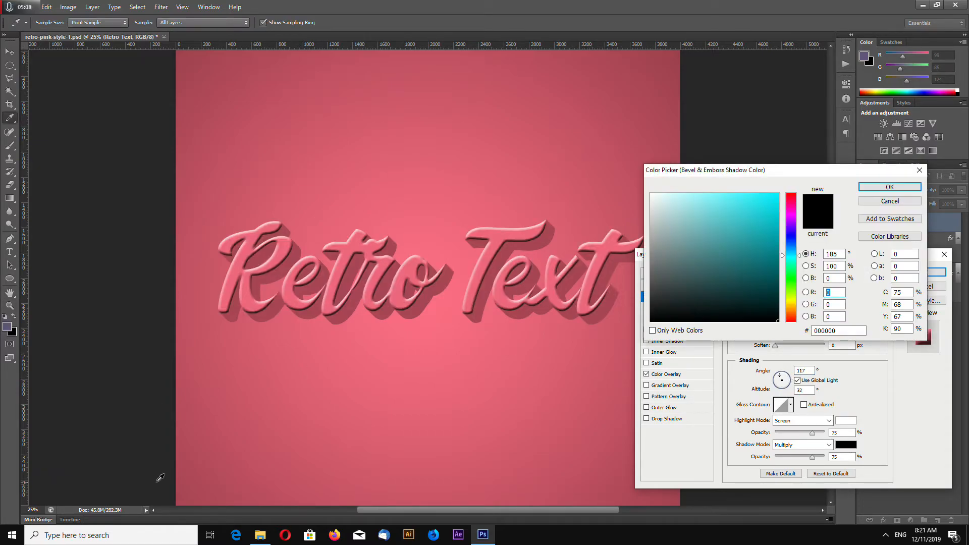
pyautogui.click(184, 490)
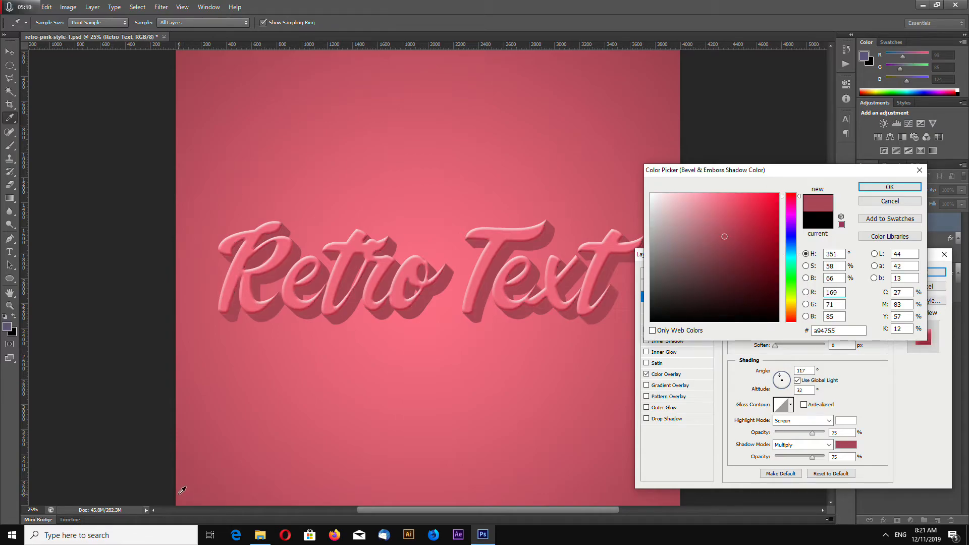
pyautogui.click(890, 187)
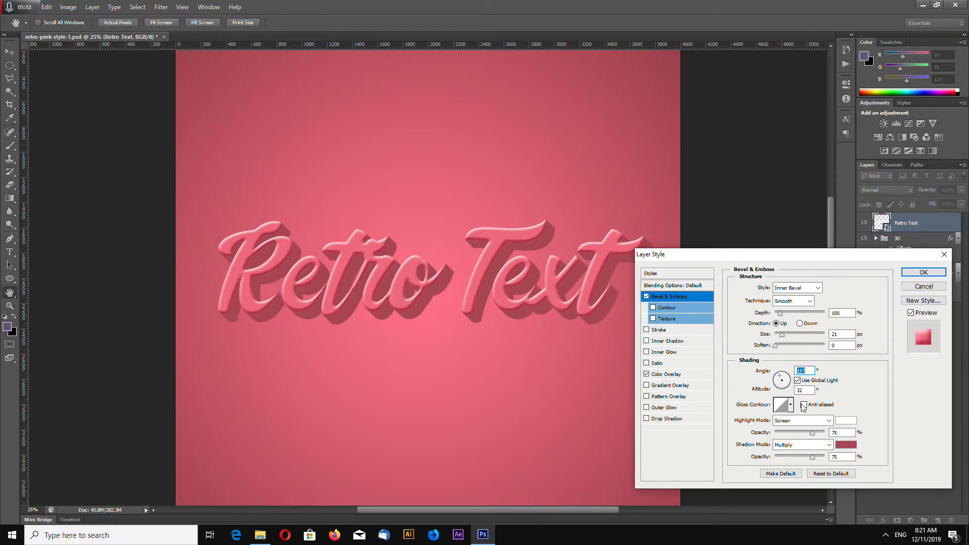
pyautogui.click(846, 421)
pyautogui.click(437, 239)
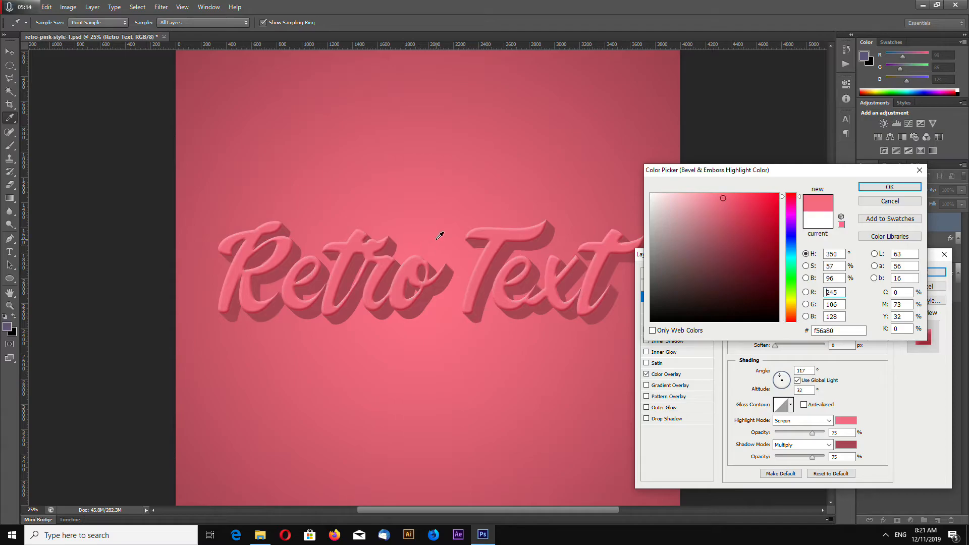
pyautogui.click(890, 187)
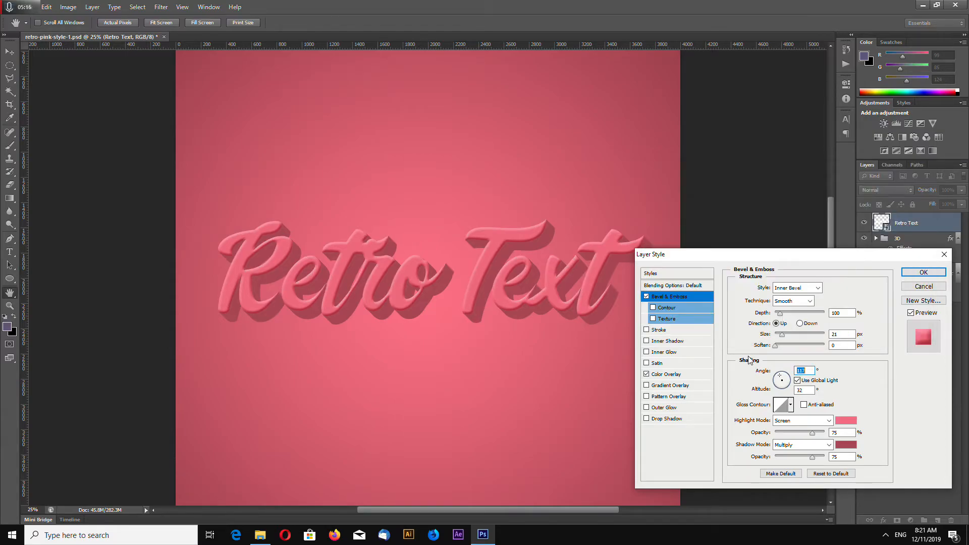
pyautogui.click(923, 272)
pyautogui.press('v')
pyautogui.hotkey('ctrl', '-')
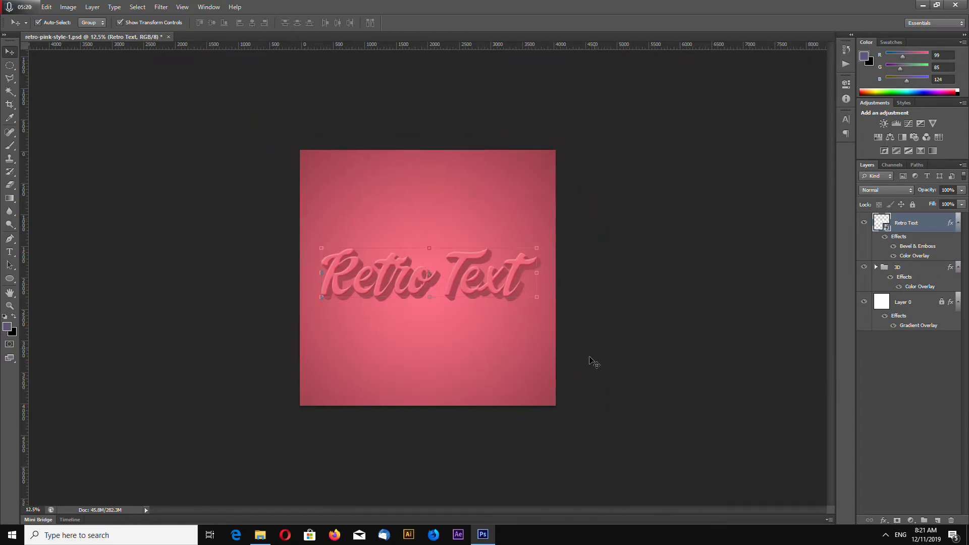
# - Change the 3D group's Color Overlay to the darker red #9c3342 and apply it
pyautogui.hotkey('ctrl', '+')
pyautogui.hotkey('ctrl', '+')
pyautogui.hotkey('ctrl', '+')
pyautogui.click(900, 266)
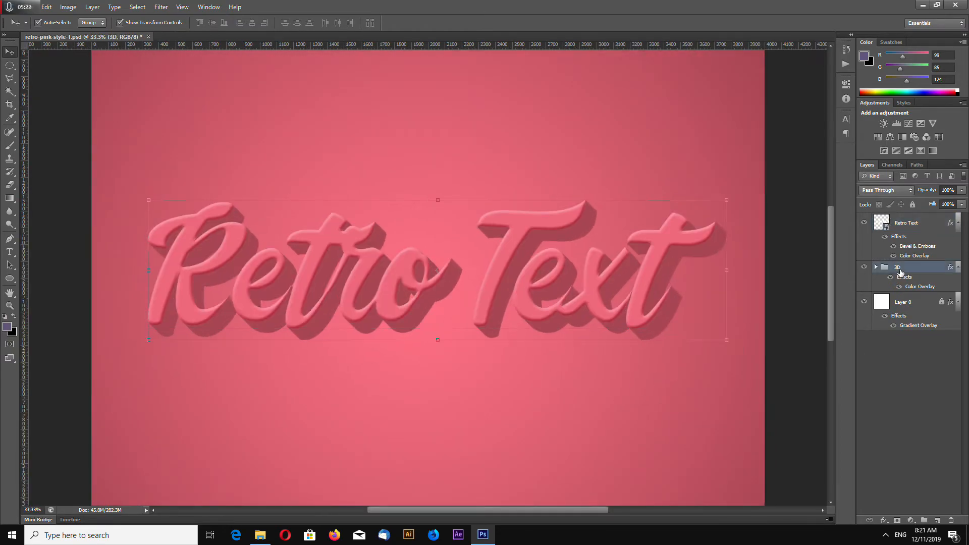
pyautogui.rightClick(902, 271)
pyautogui.click(907, 275)
pyautogui.rightClick(911, 274)
pyautogui.click(894, 15)
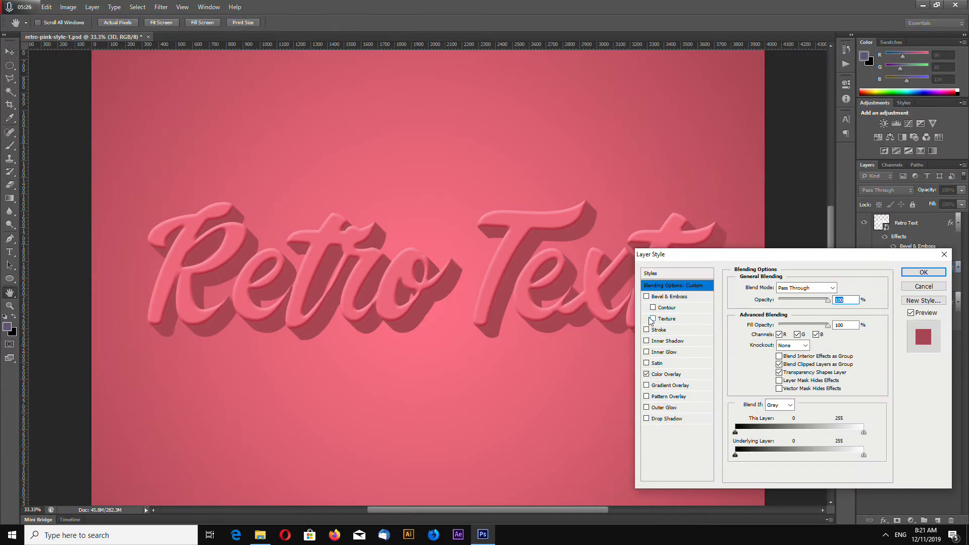
pyautogui.click(664, 376)
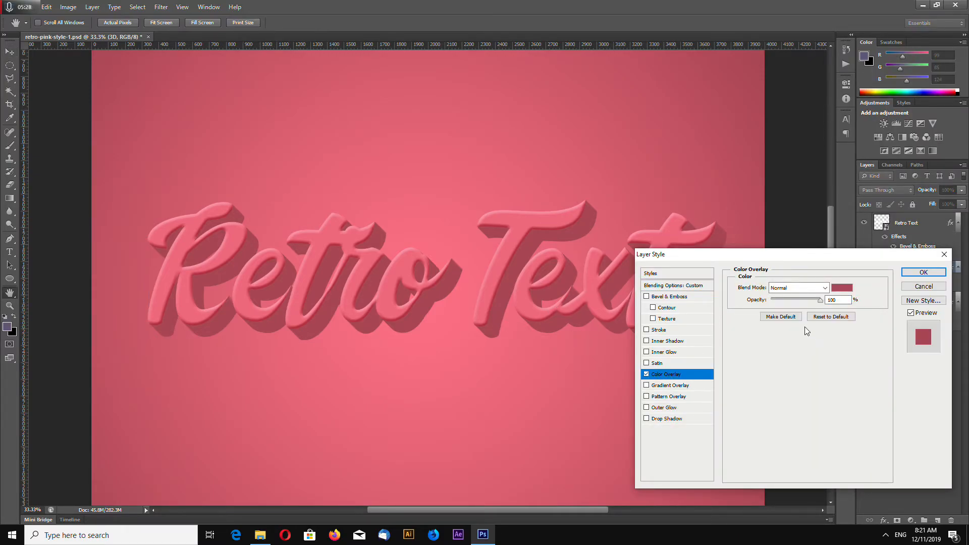
pyautogui.click(843, 288)
pyautogui.moveTo(725, 237)
pyautogui.mouseDown()
pyautogui.moveTo(734, 257)
pyautogui.moveTo(725, 244)
pyautogui.moveTo(737, 243)
pyautogui.mouseUp()
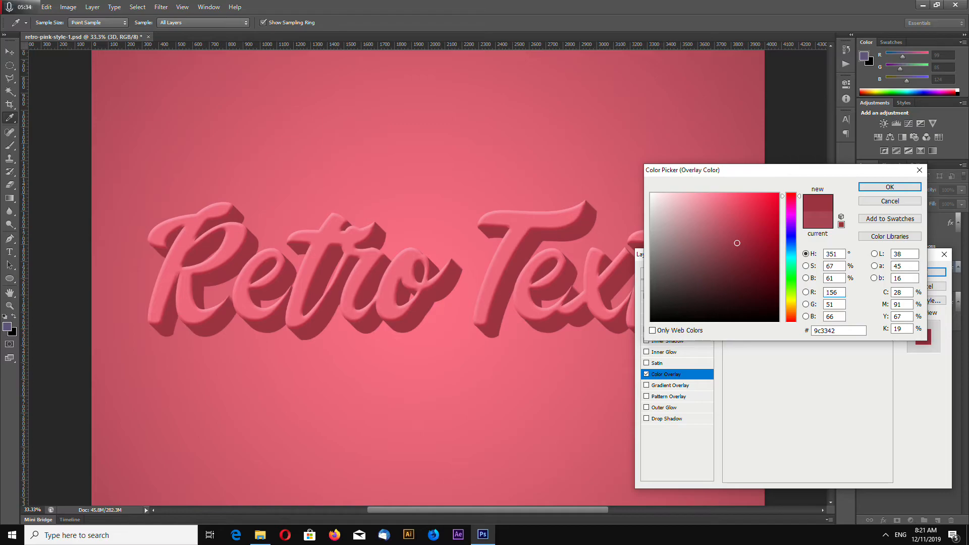
pyautogui.click(890, 187)
pyautogui.click(924, 272)
# - Deselect the layers and examine the lettering and its extrusion on the full canvas and up close
pyautogui.hotkey('ctrl', '-')
pyautogui.hotkey('ctrl', '-')
pyautogui.hotkey('ctrl', '-')
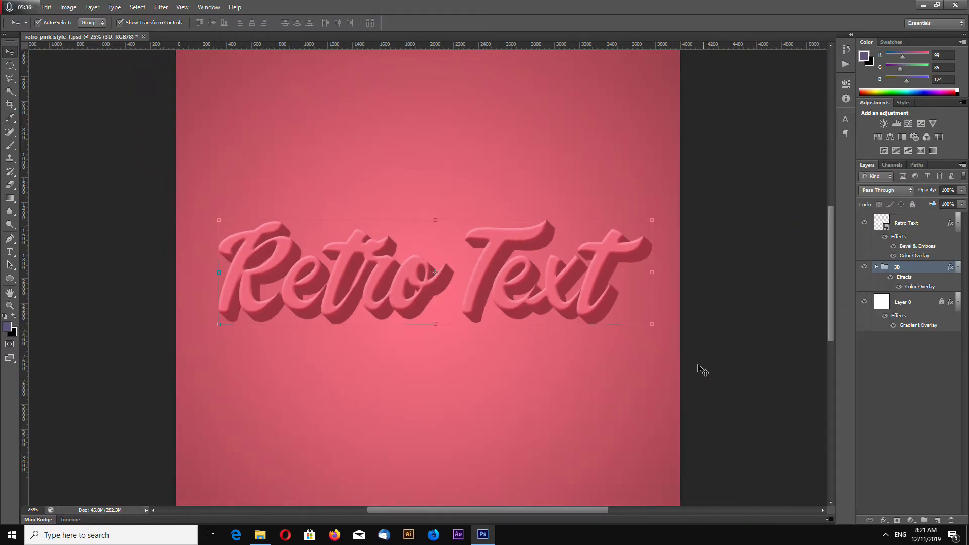
pyautogui.click(665, 359)
pyautogui.hotkey('ctrl', '+')
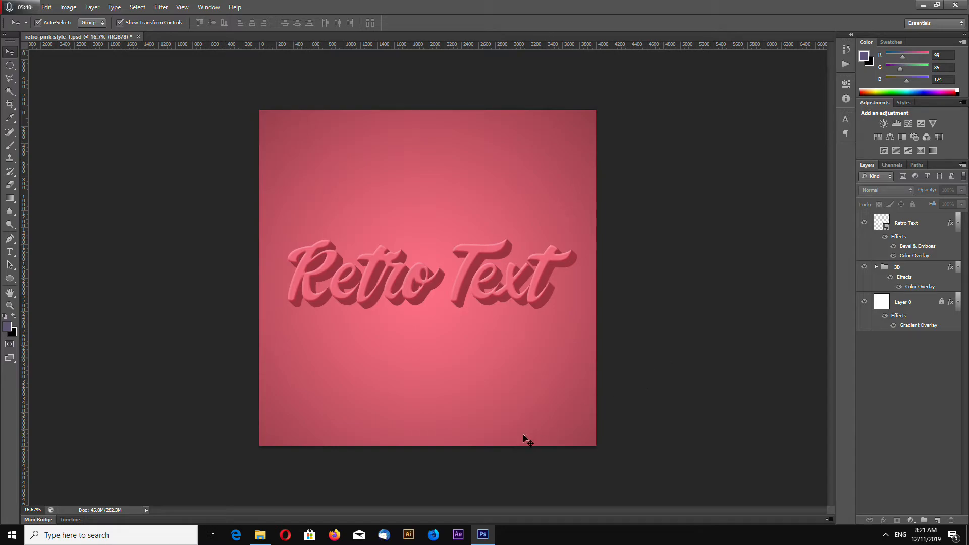
pyautogui.hotkey('ctrl', '+')
pyautogui.hotkey('ctrl', '+')
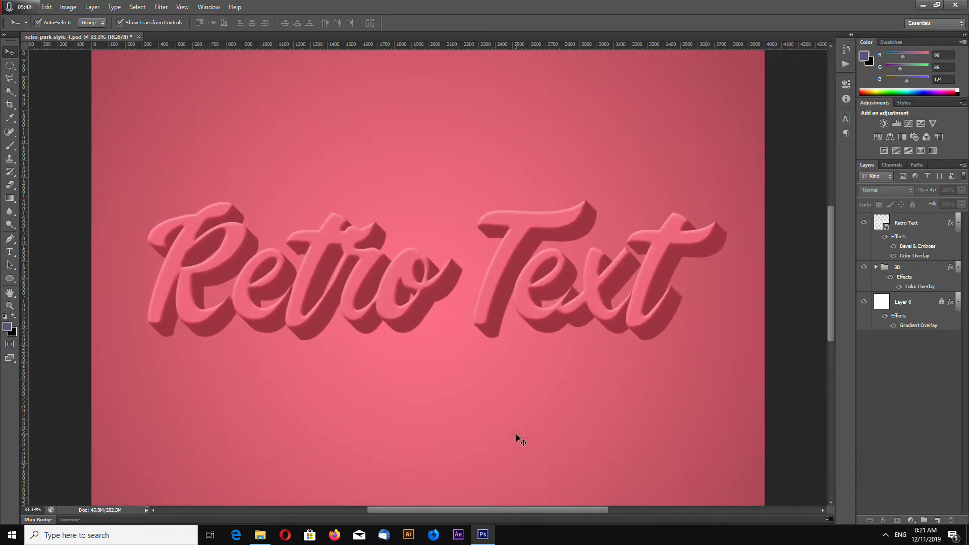
pyautogui.hotkey('ctrl', '+')
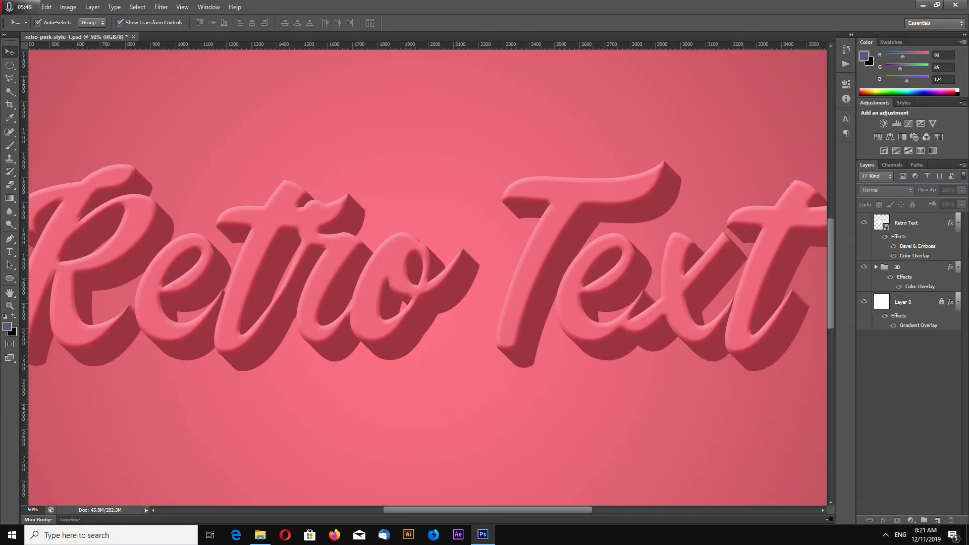
# - Expand the 3D group and move Retro Text copy 35 to the bottom of the group, below Retro Text copy
pyautogui.click(899, 271)
pyautogui.click(876, 267)
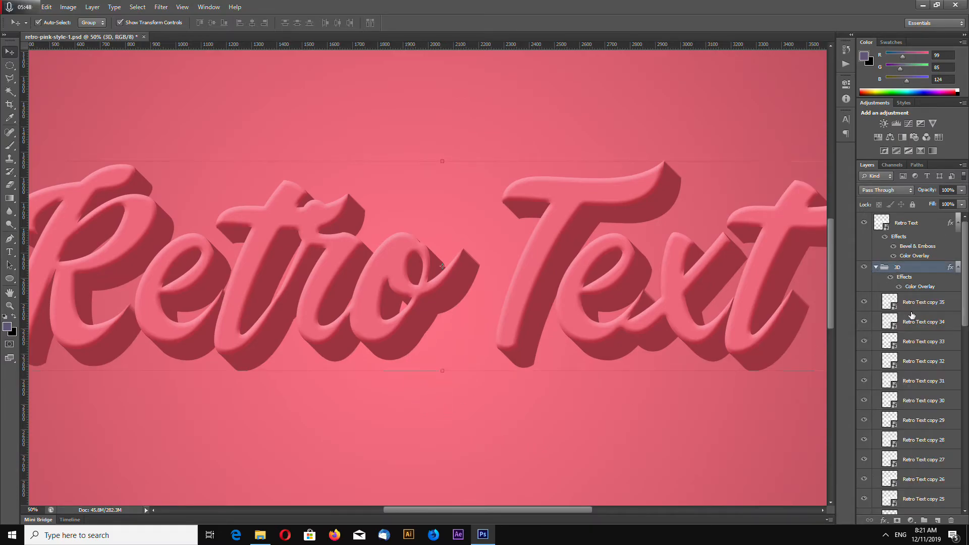
pyautogui.click(914, 304)
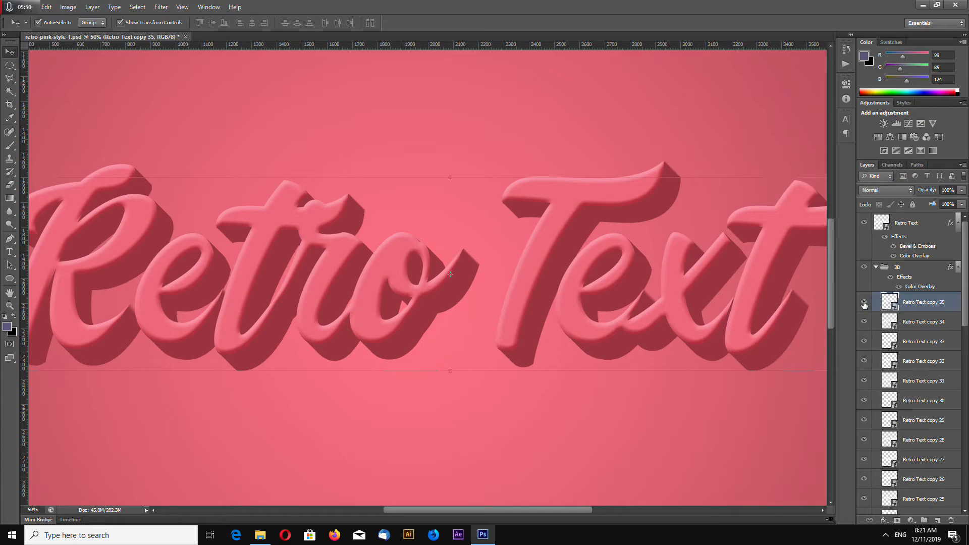
pyautogui.scroll(-3, 931, 298)
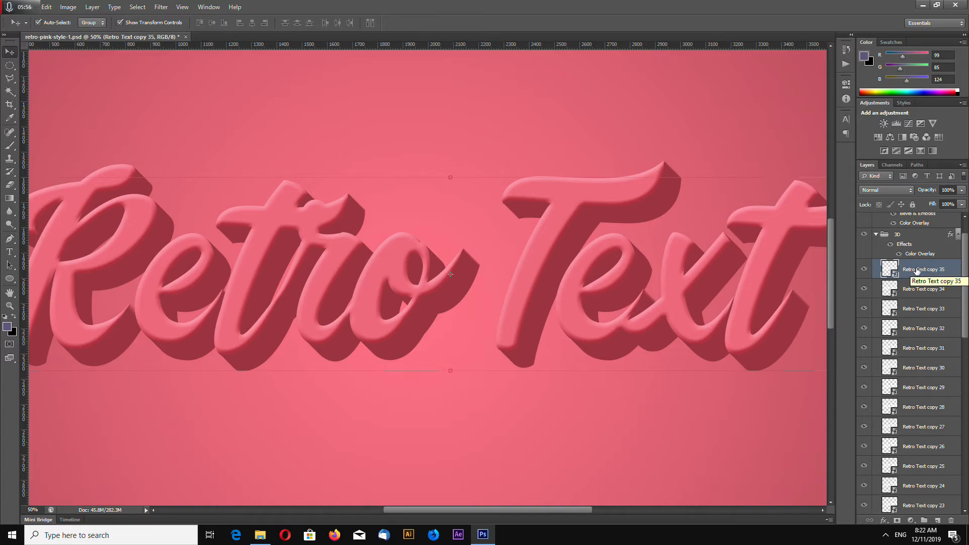
pyautogui.scroll(-5, 950, 276)
pyautogui.moveTo(935, 223); pyautogui.dragTo(919, 469)
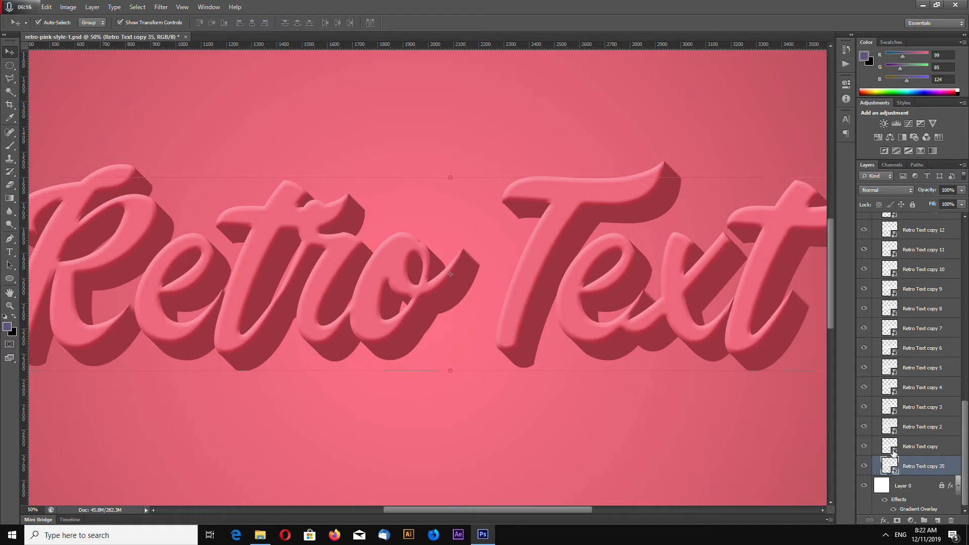
# - Check Retro Text copy 35 by hiding and reshowing it, and look over the layer Arrange options
pyautogui.click(865, 468)
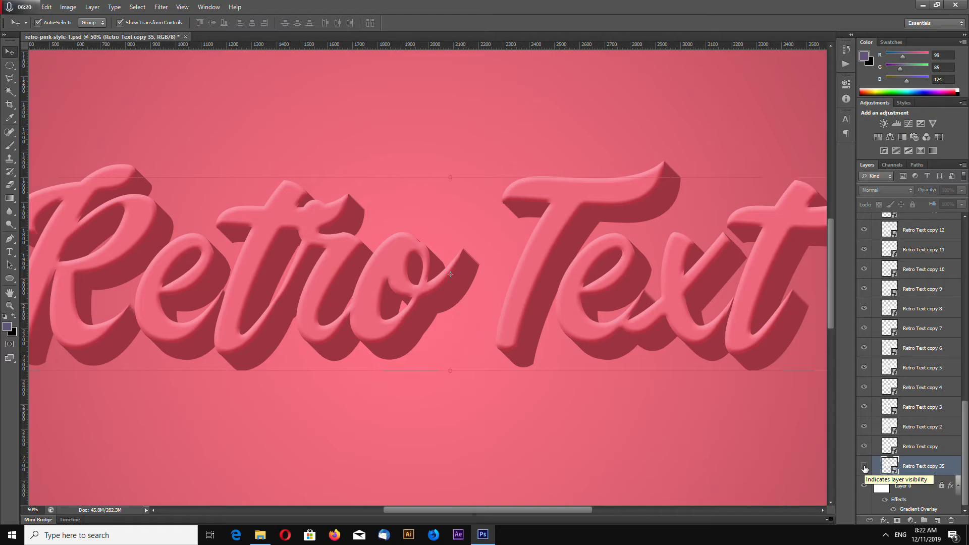
pyautogui.click(865, 467)
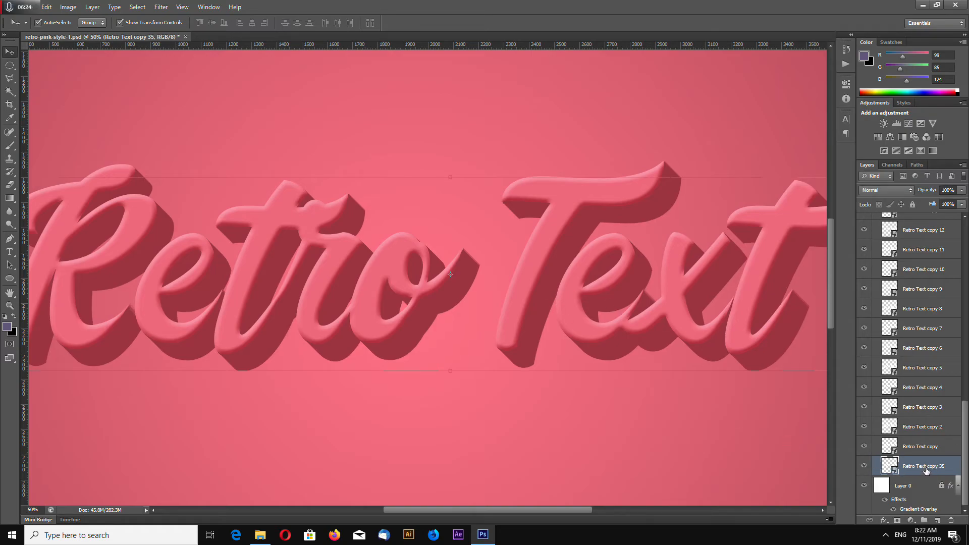
pyautogui.click(85, 8)
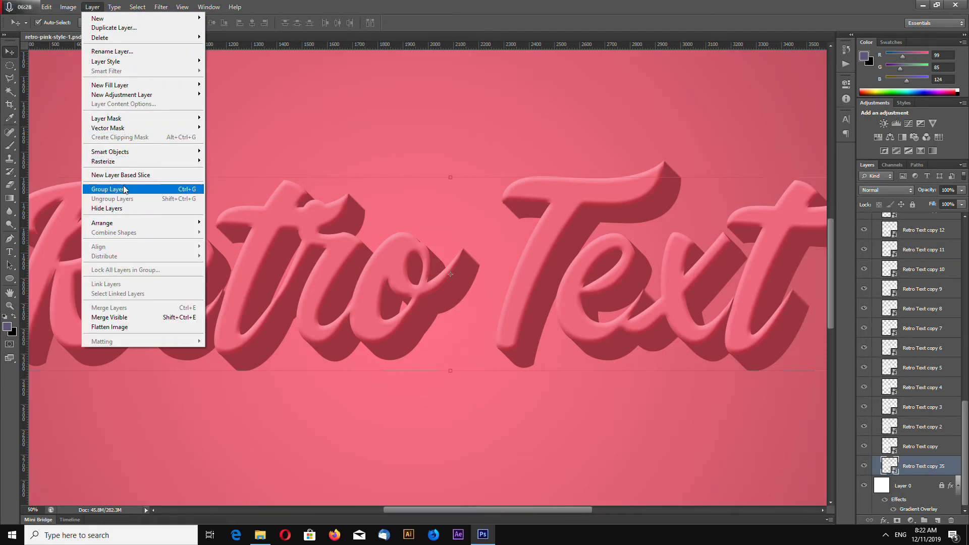
pyautogui.moveTo(120, 225)
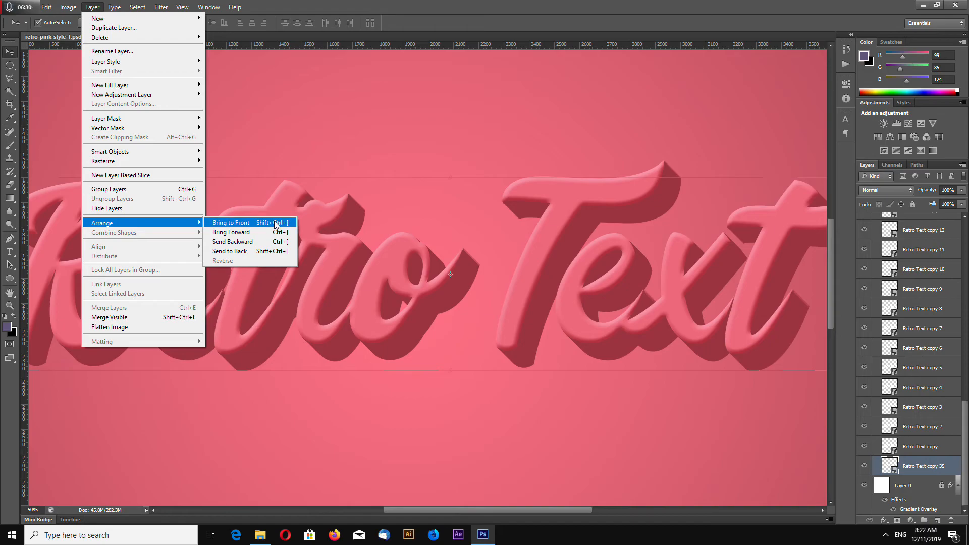
pyautogui.click(920, 467)
pyautogui.rightClick(333, 443)
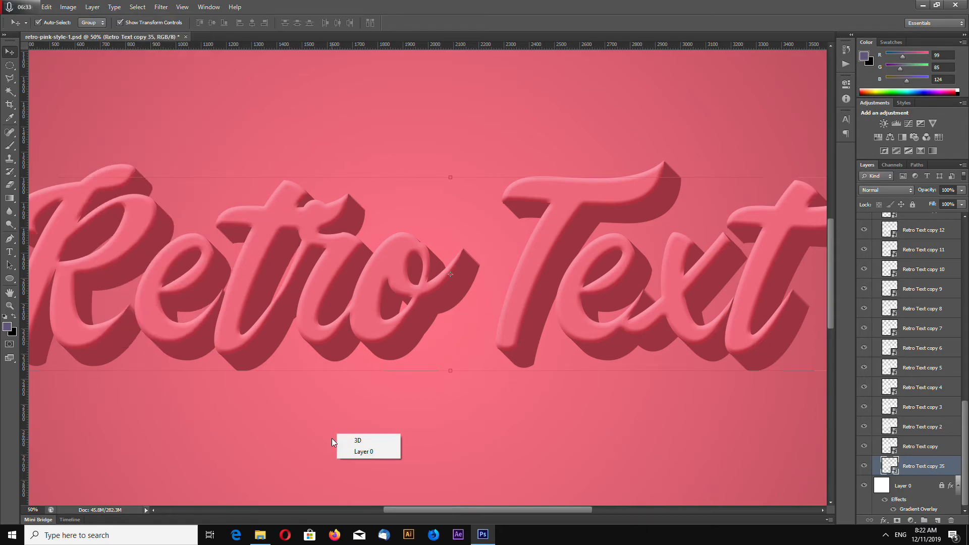
# - Add a black Multiply drop shadow to Retro Text copy 35 with 100% opacity, 3 px distance, 5% spread and 79 px size
pyautogui.rightClick(927, 473)
pyautogui.click(893, 121)
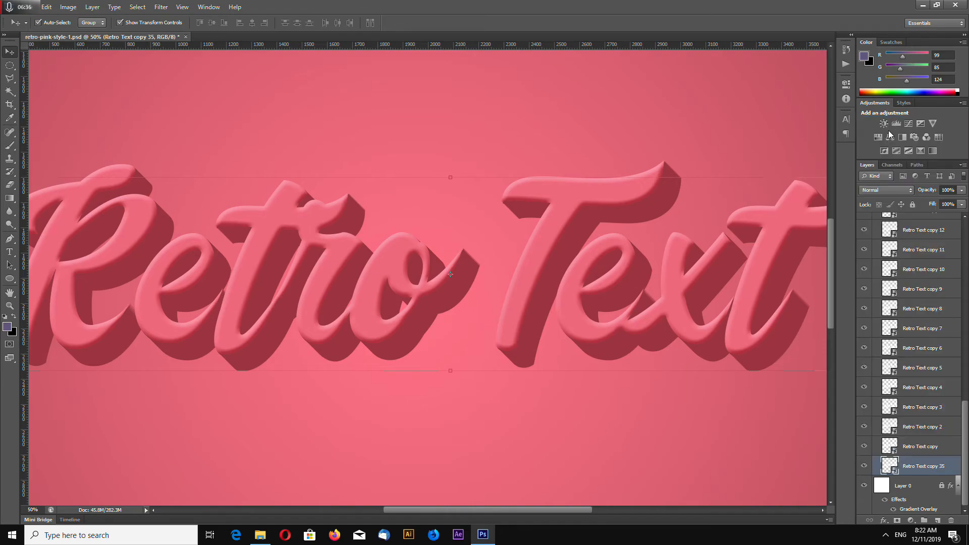
pyautogui.click(676, 418)
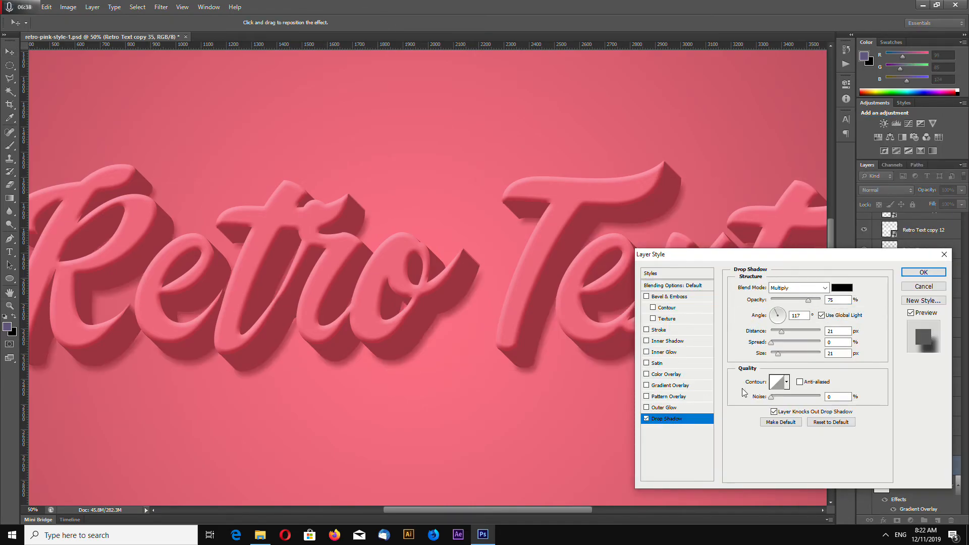
pyautogui.moveTo(783, 334)
pyautogui.mouseDown()
pyautogui.moveTo(789, 357)
pyautogui.moveTo(784, 332)
pyautogui.mouseUp()
pyautogui.moveTo(809, 301); pyautogui.dragTo(823, 303)
pyautogui.moveTo(771, 342); pyautogui.dragTo(791, 355)
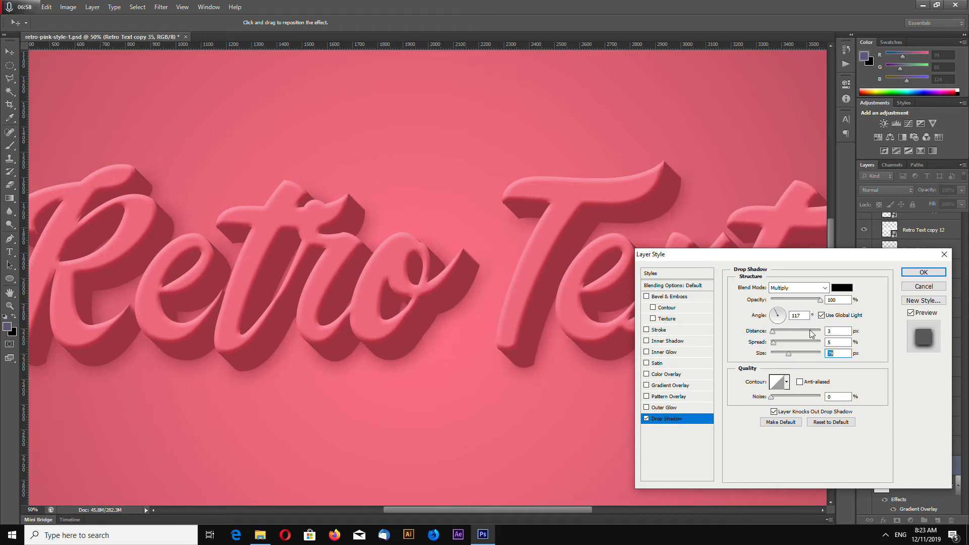
# - Set the shadow's angle to 139°, distance to 7 px and spread to 28%, enlarge its size beyond 111 px, and apply the style
pyautogui.click(774, 313)
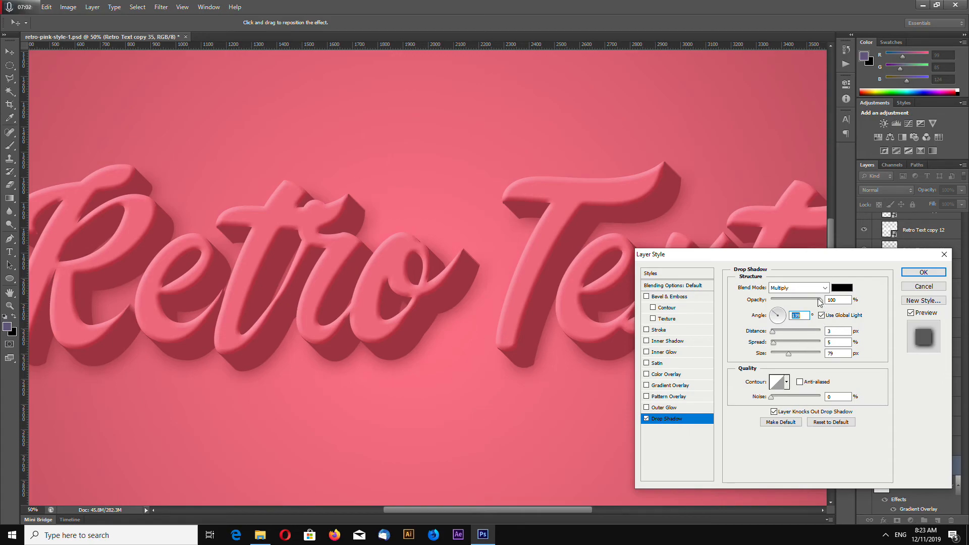
pyautogui.moveTo(773, 331); pyautogui.dragTo(795, 354)
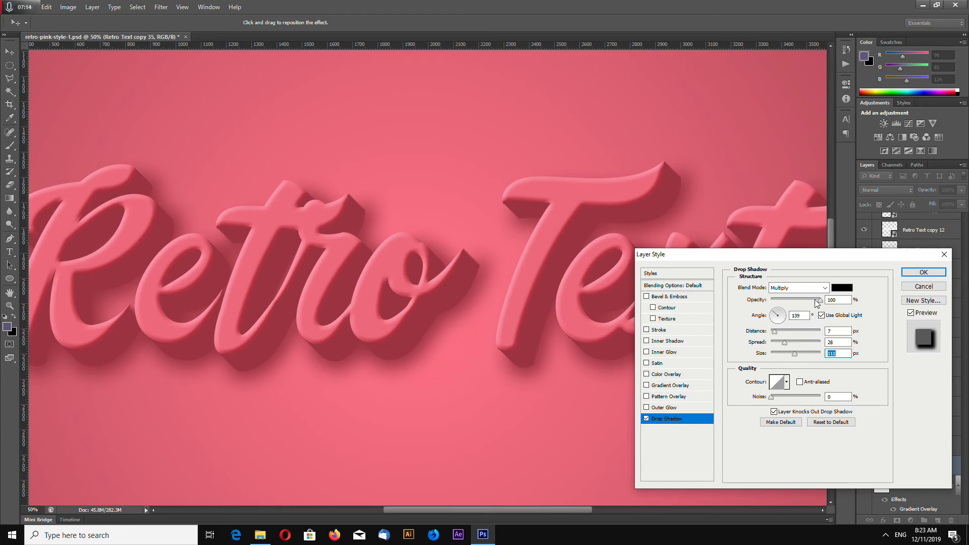
pyautogui.click(823, 289)
pyautogui.click(823, 289)
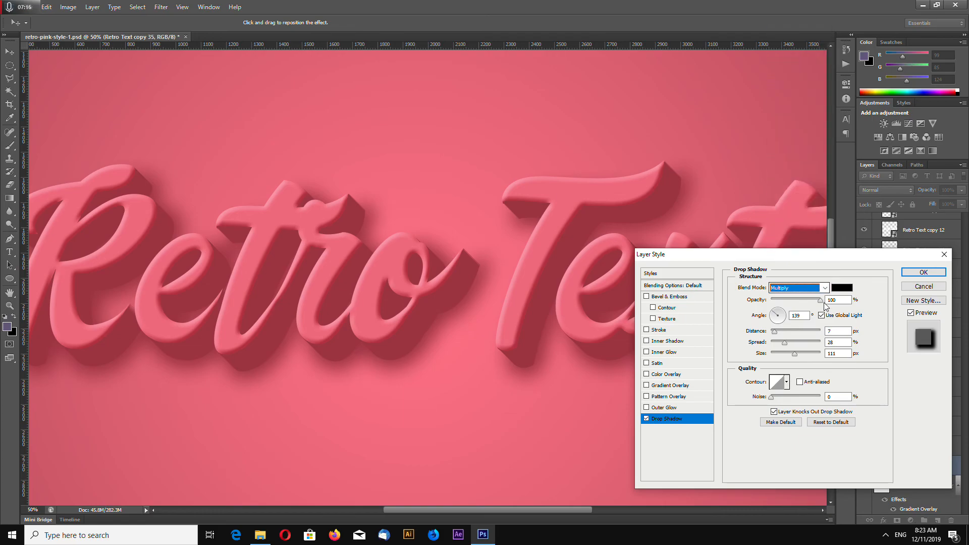
pyautogui.moveTo(794, 354); pyautogui.dragTo(798, 353)
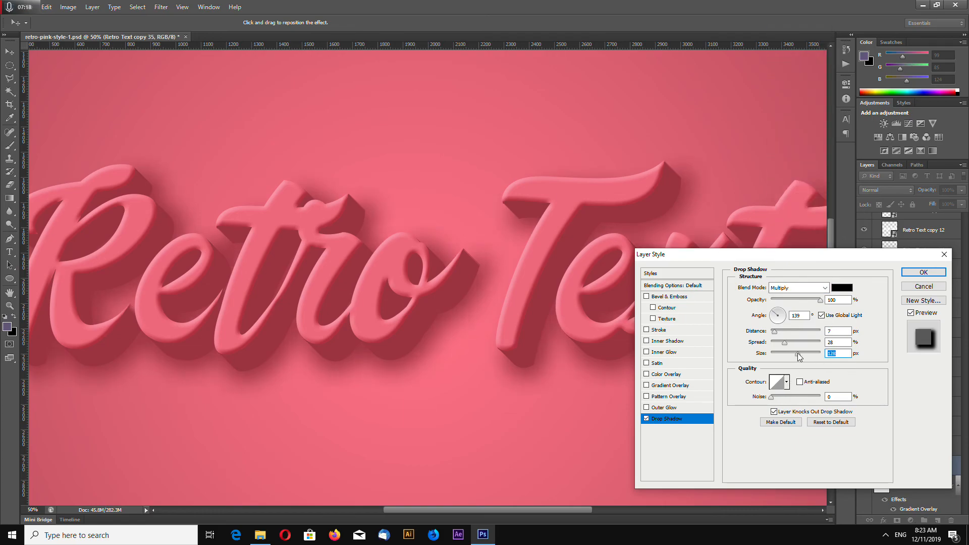
pyautogui.press('Return')
# - Deselect the layers and examine the drop shadow around the lettering on the full canvas and up close
pyautogui.hotkey('ctrl', '-')
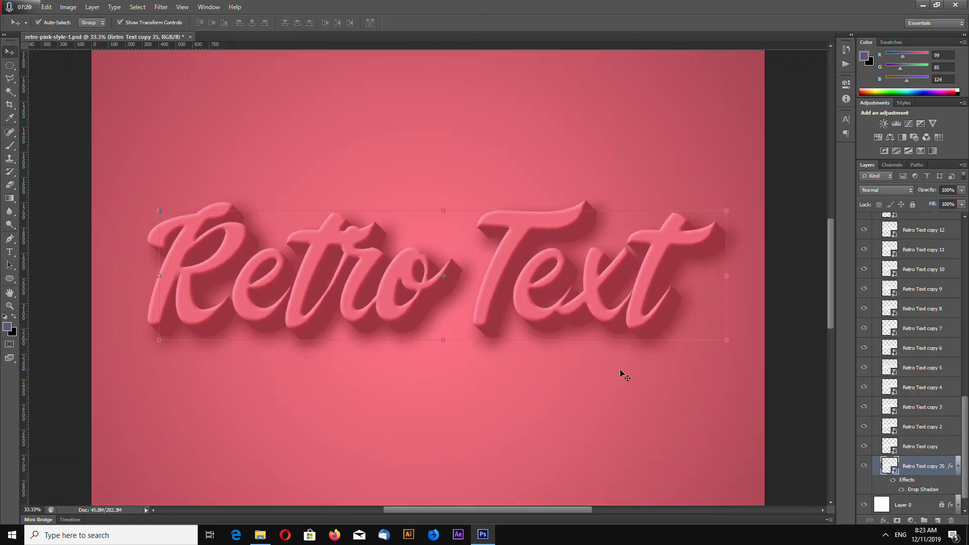
pyautogui.click(607, 402)
pyautogui.hotkey('ctrl', '-')
pyautogui.hotkey('ctrl', '-')
pyautogui.hotkey('ctrl', '+')
pyautogui.hotkey('ctrl', '+')
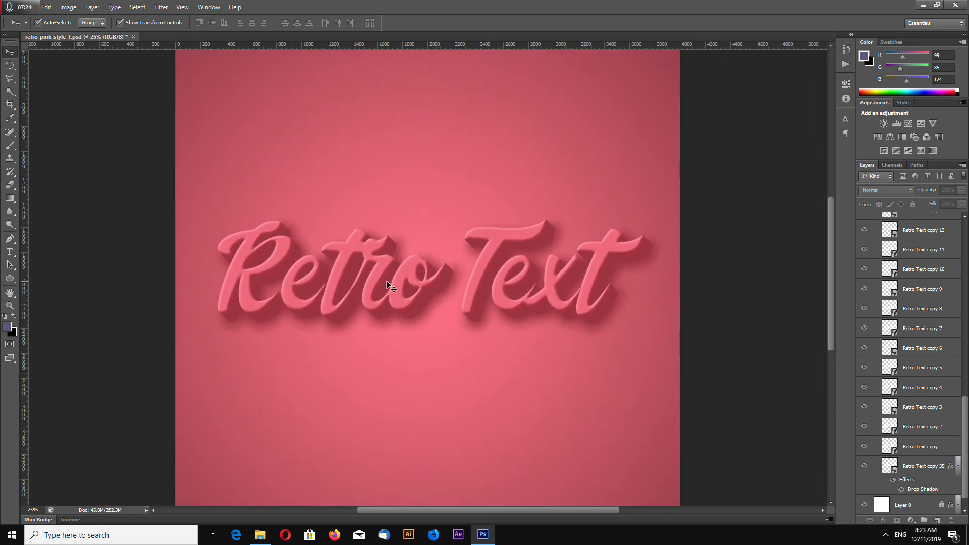
pyautogui.hotkey('ctrl', '+')
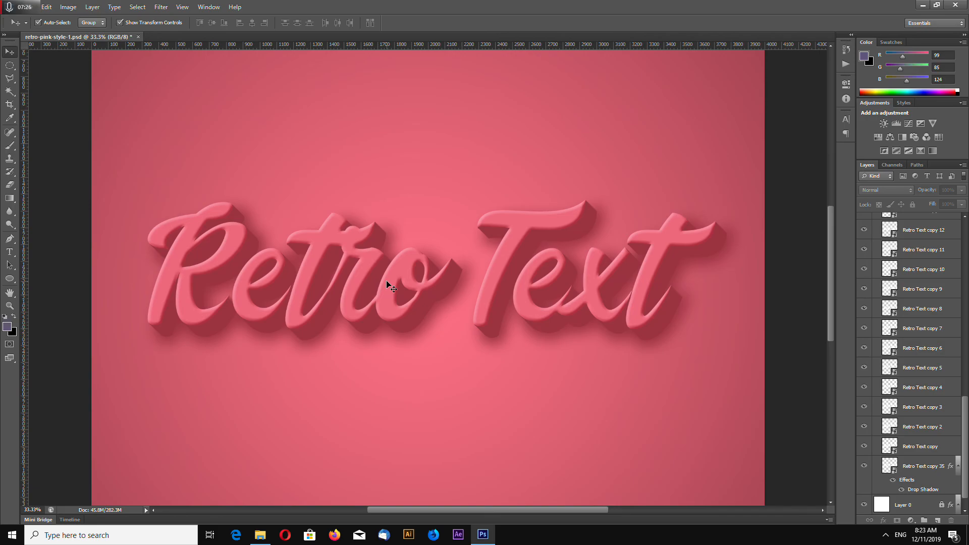
pyautogui.hotkey('ctrl', '-')
pyautogui.hotkey('ctrl', '-')
pyautogui.hotkey('ctrl', '-')
pyautogui.hotkey('ctrl', '-')
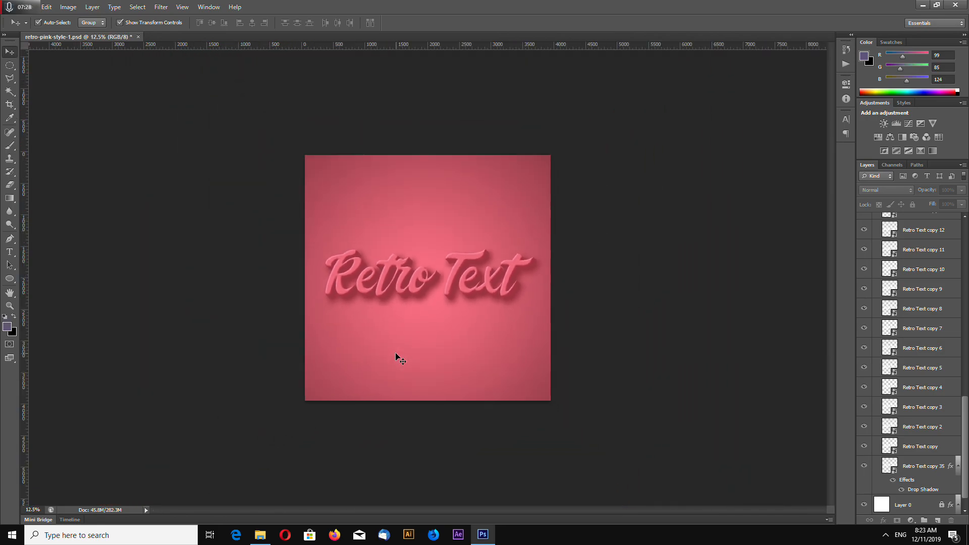
pyautogui.hotkey('ctrl', '+')
pyautogui.hotkey('ctrl', '+')
pyautogui.hotkey('ctrl', '+')
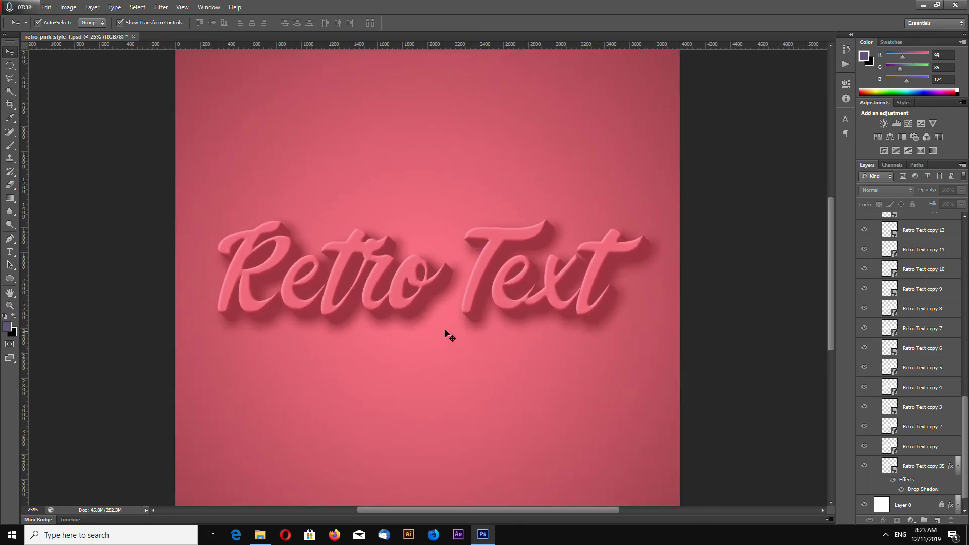
pyautogui.hotkey('ctrl', '+')
# - Select the front Retro Text lettering to locate its smart object layer, and deselect it after viewing the whole canvas
pyautogui.click(513, 249)
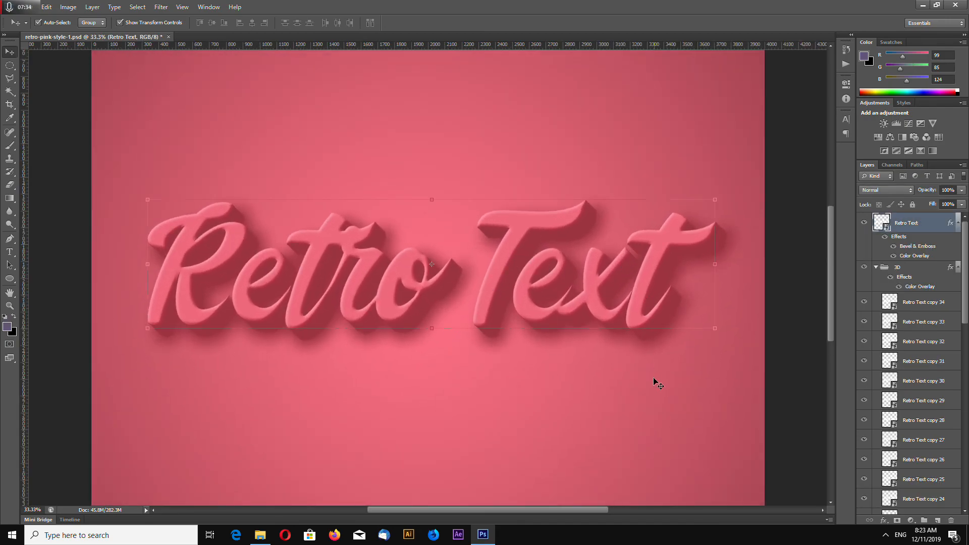
pyautogui.hotkey('ctrl', '-')
pyautogui.hotkey('ctrl', '-')
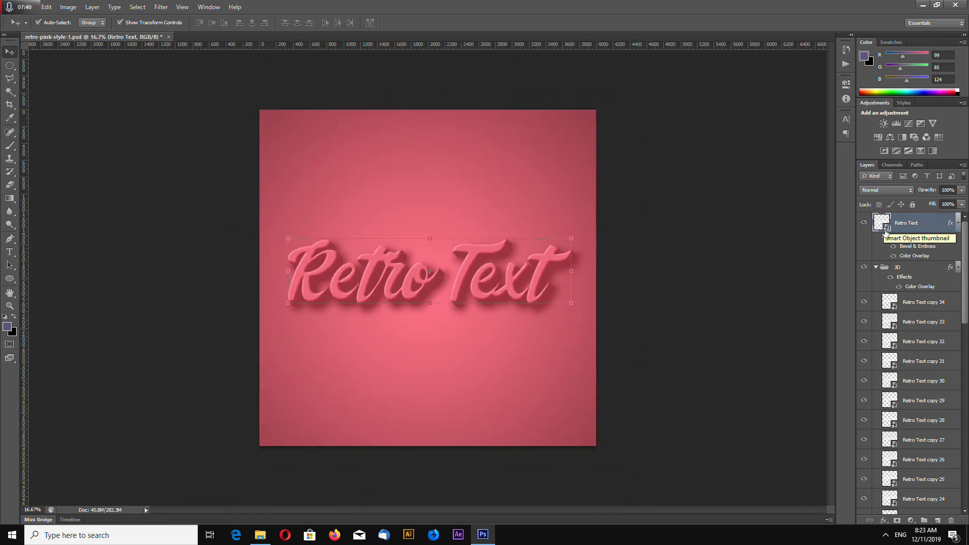
pyautogui.click(455, 355)
pyautogui.hotkey('ctrl', '+')
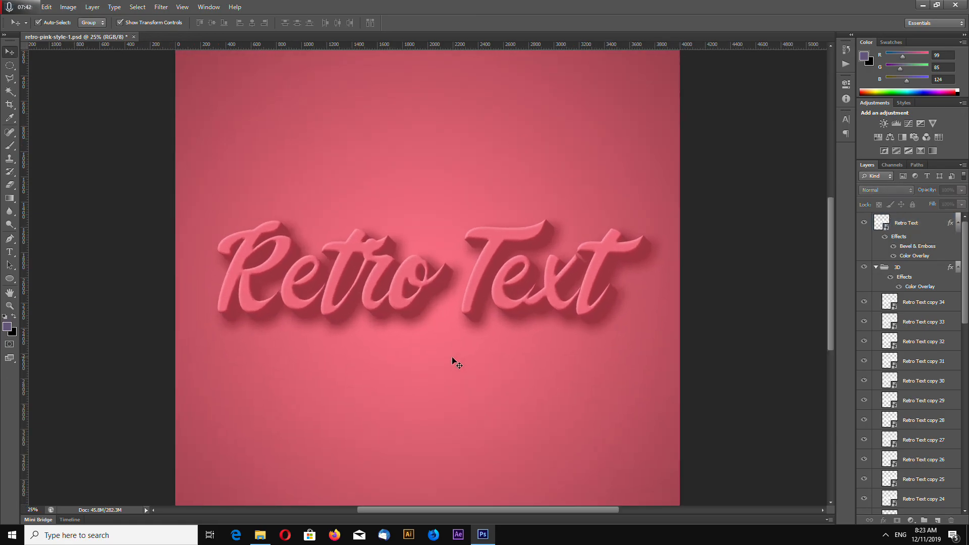